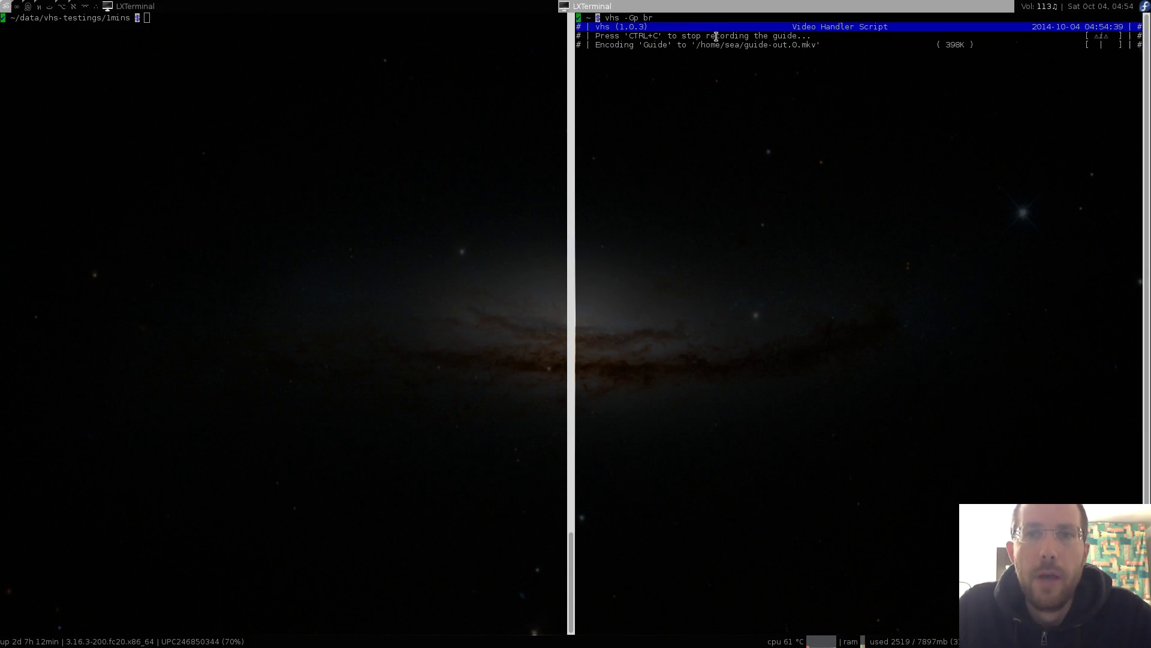
# Stop the guide recording and close its pane so the lmins terminal fills the screen
pyautogui.moveTo(730, 27); pyautogui.dragTo(736, 48)
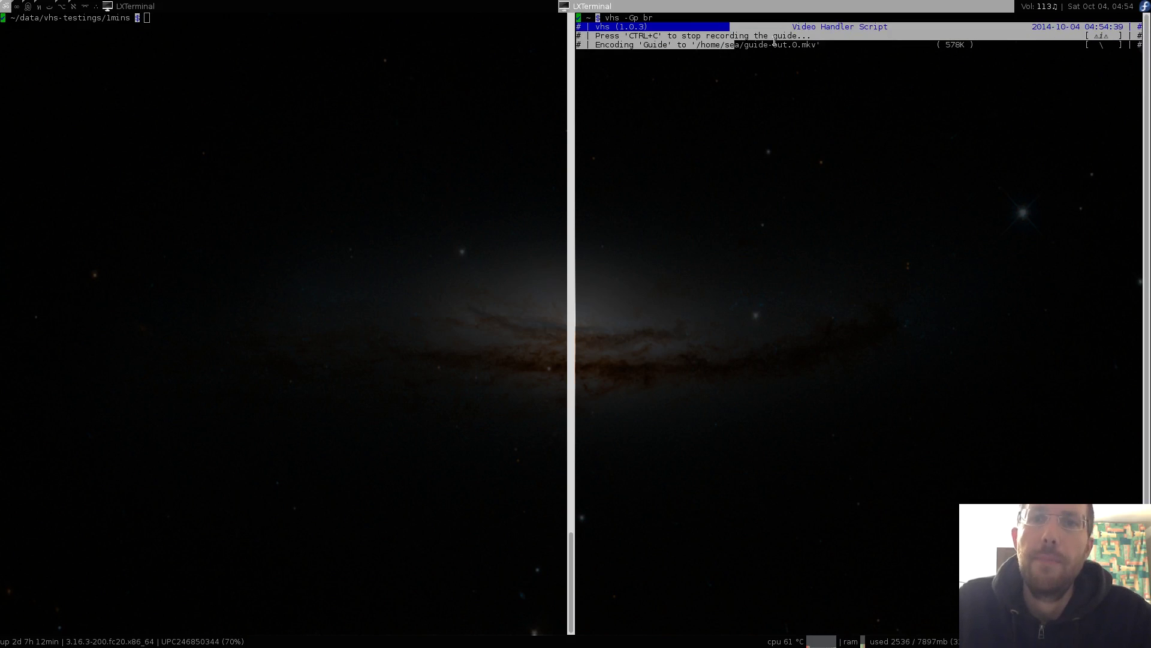
pyautogui.moveTo(828, 45); pyautogui.dragTo(743, 45)
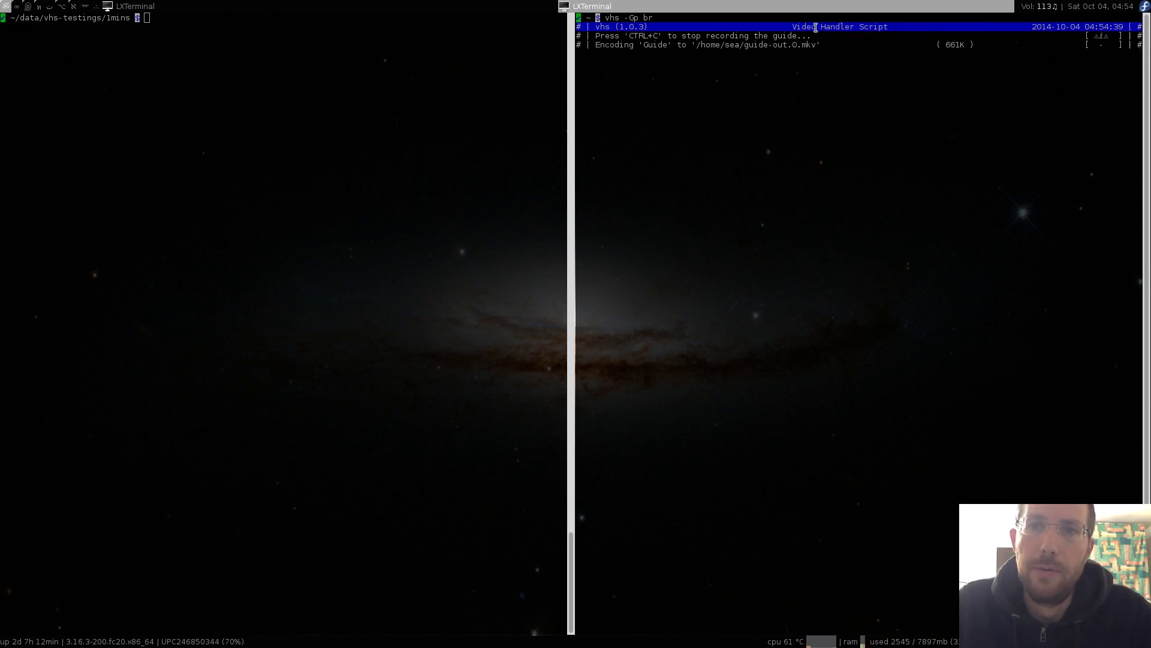
pyautogui.click(747, 35)
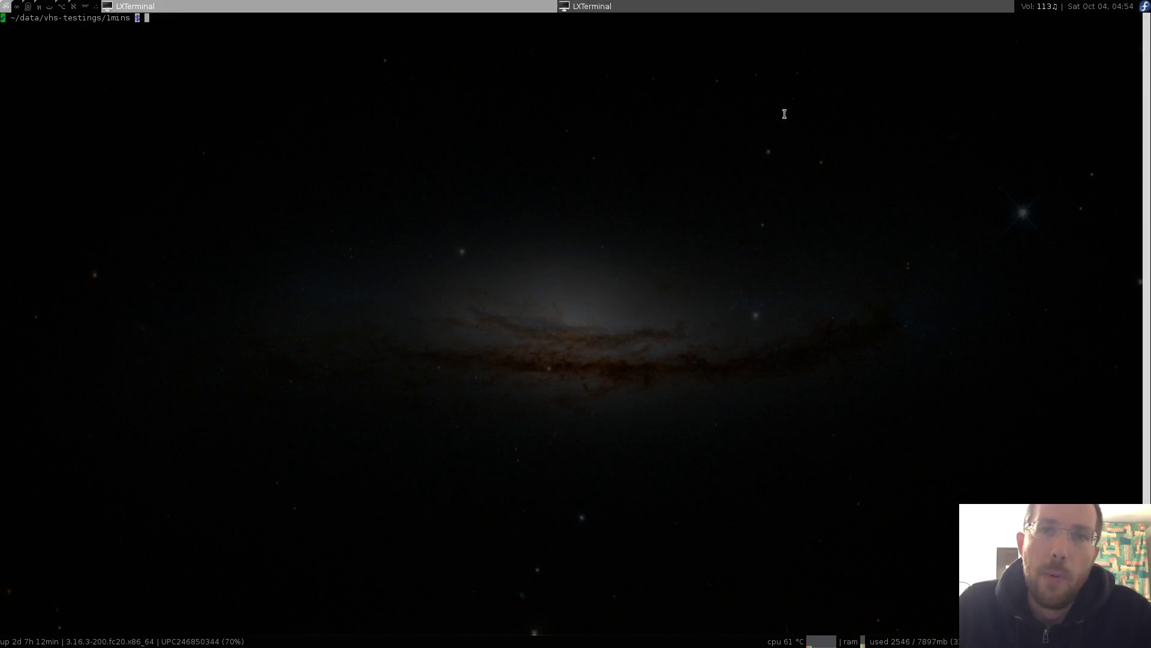
pyautogui.press('super+shift+q')
pyautogui.press('super+Return')
pyautogui.press('super+shift+q')
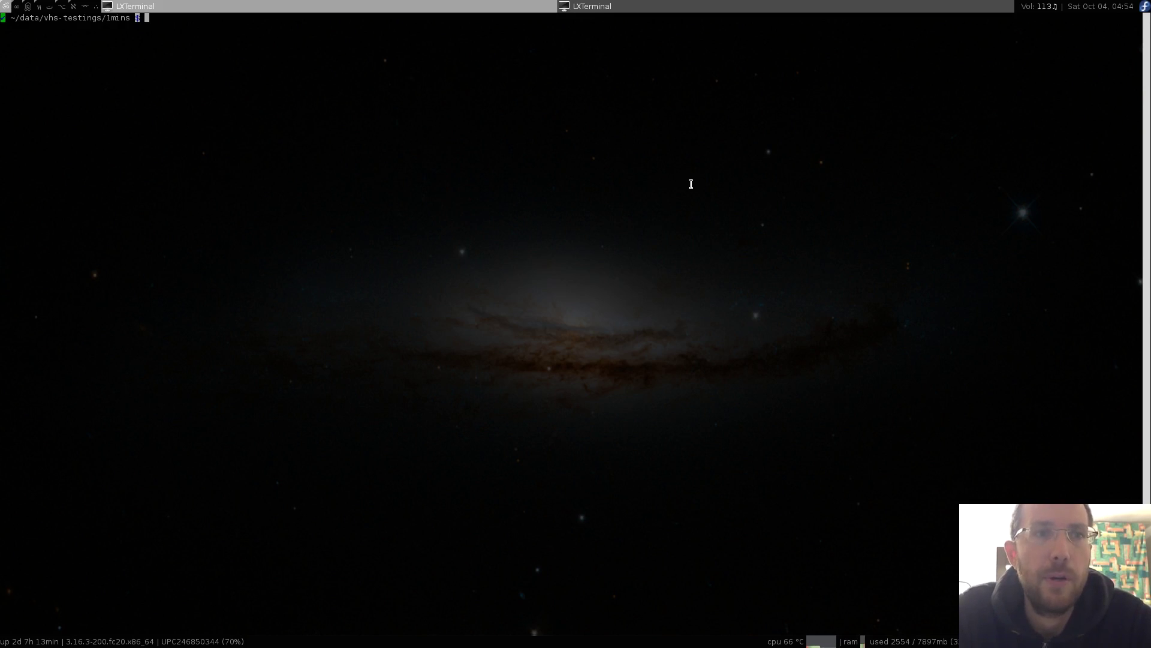
pyautogui.write('ll')
# Run ll to list the 1080 movie, 4K multisub and anime MKV files (247M total)
pyautogui.press('Return')
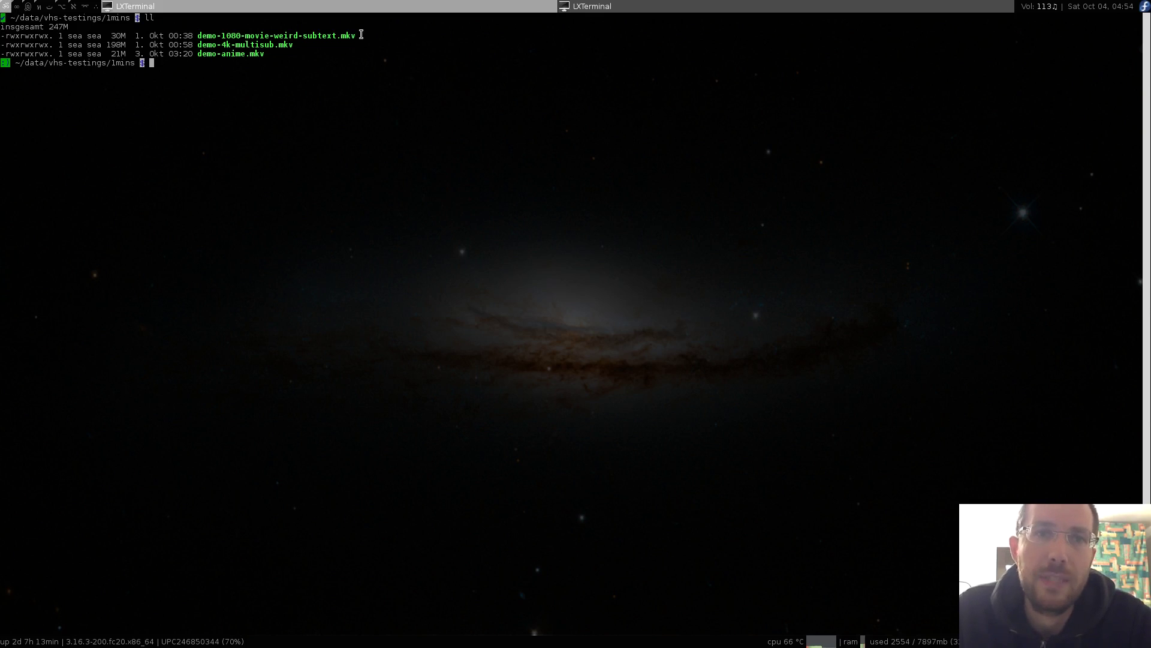
pyautogui.moveTo(361, 35); pyautogui.dragTo(201, 35)
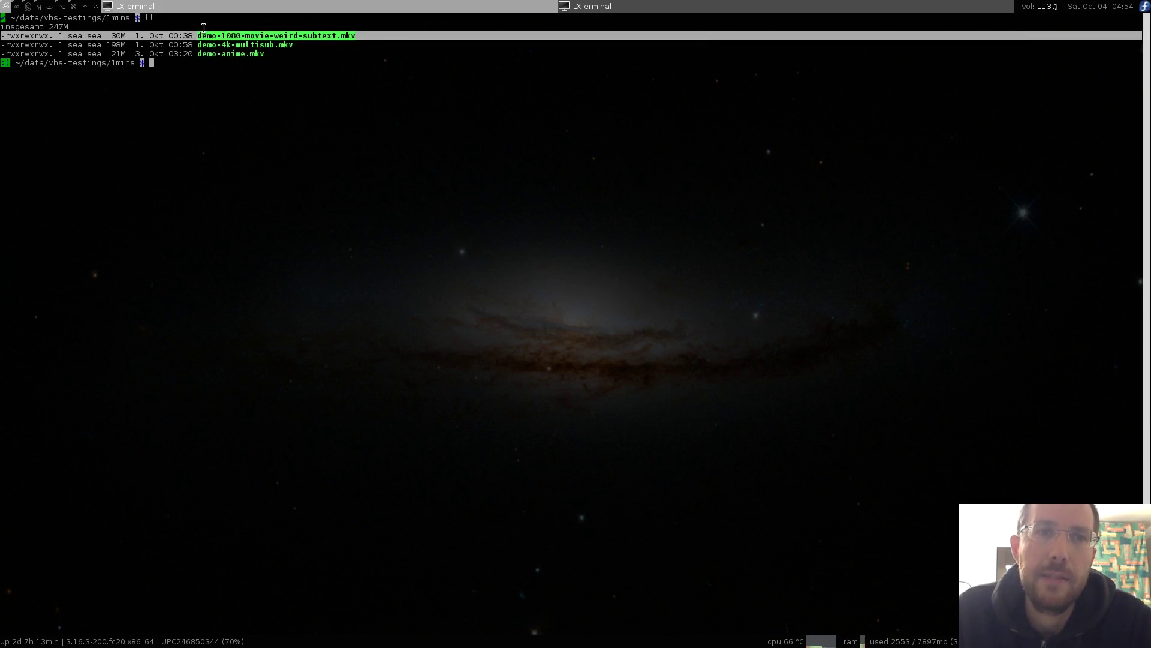
pyautogui.click(305, 34)
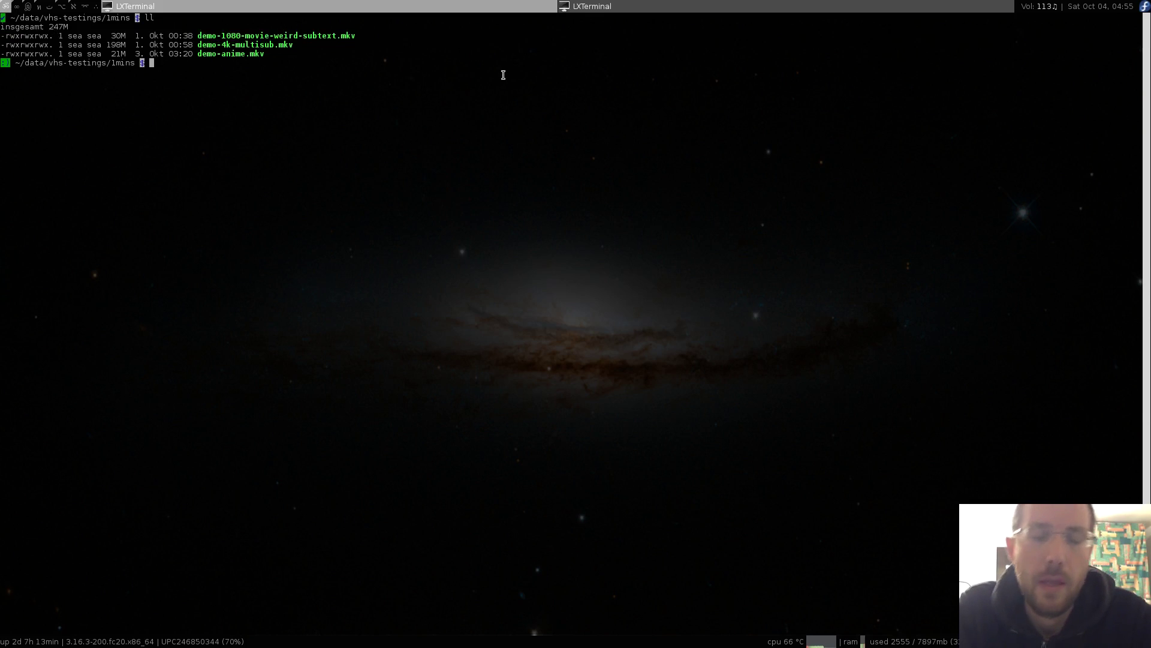
pyautogui.write('vhs -')
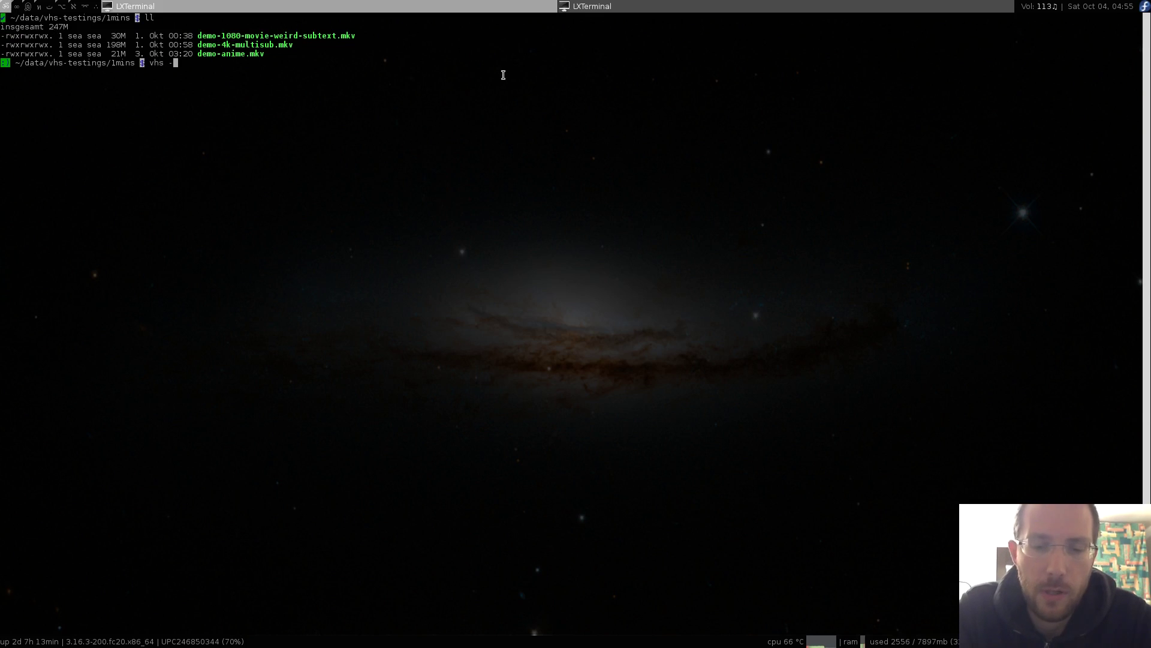
pyautogui.write('i d')
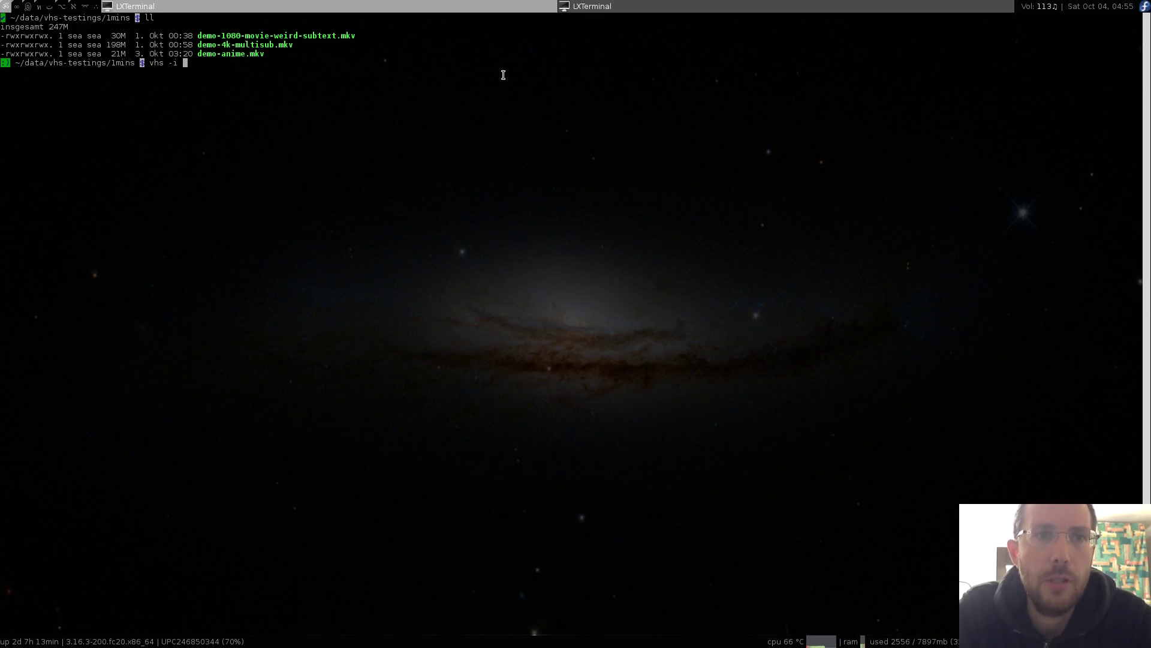
pyautogui.write('emo-')
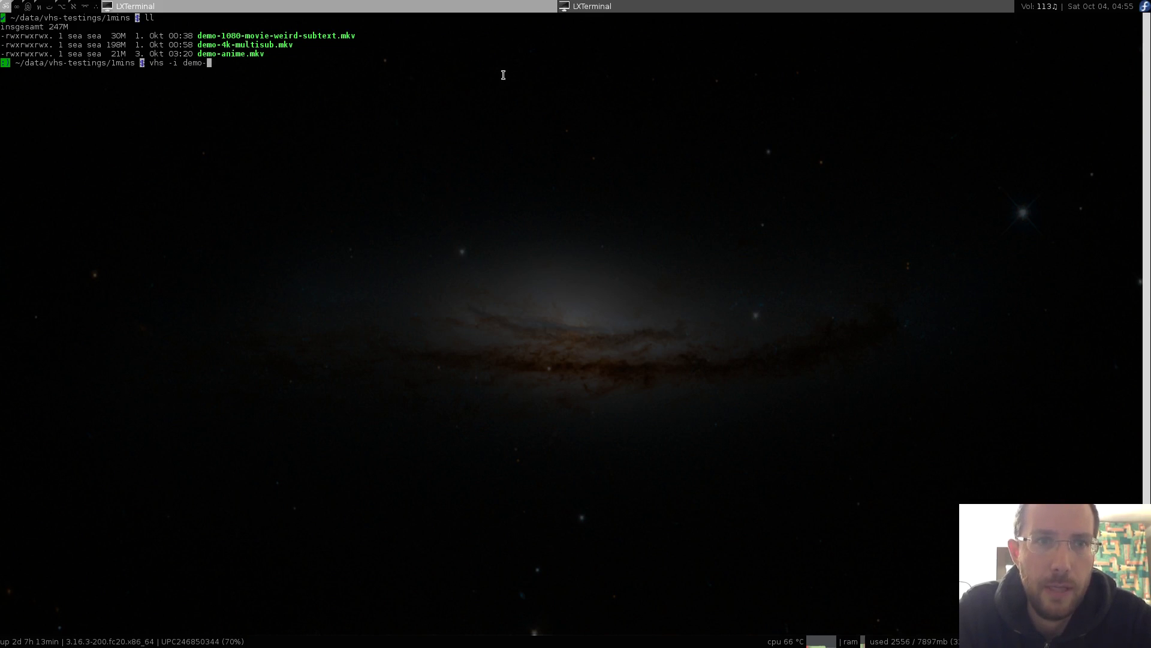
pyautogui.write('1')
# Run vhs -i on demo-1080-movie-weird-subtext.mkv and highlight its hdmv_pgs_subtitle codec
pyautogui.press('Tab')
pyautogui.press('Return')
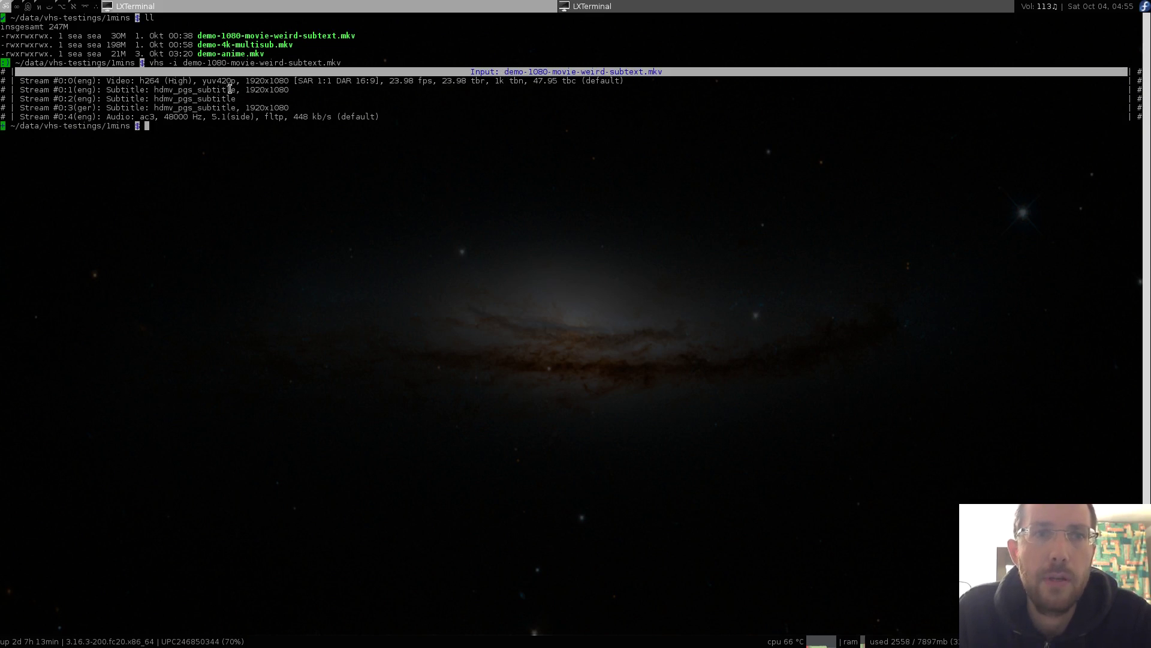
pyautogui.moveTo(239, 89); pyautogui.dragTo(151, 90)
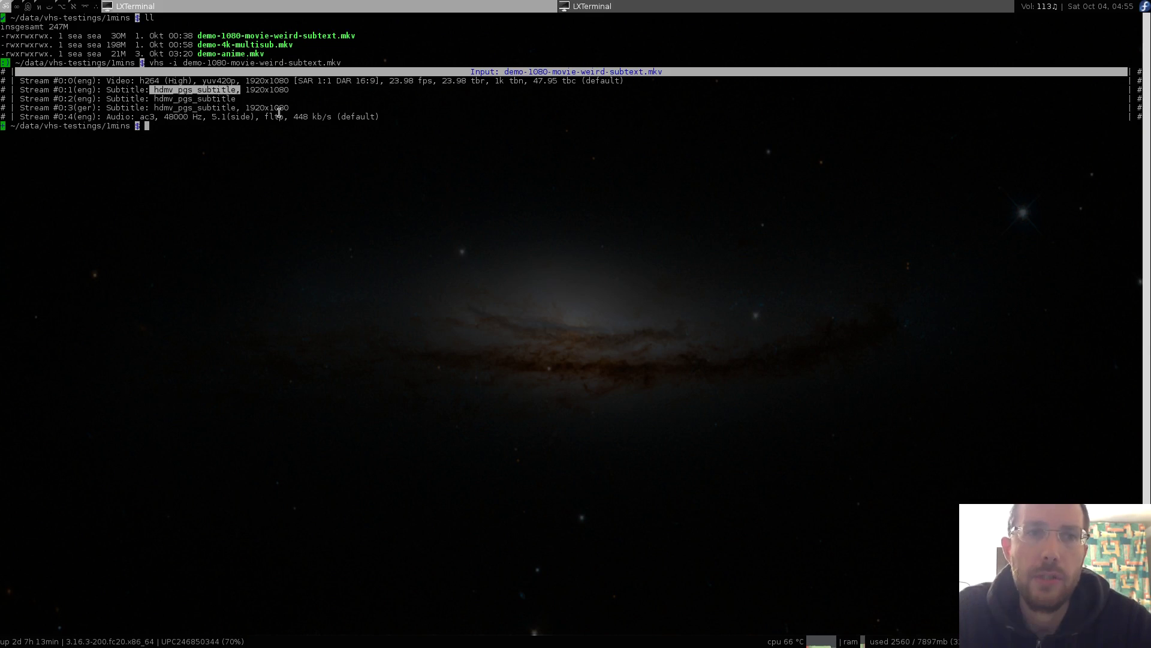
pyautogui.write('vhs ')
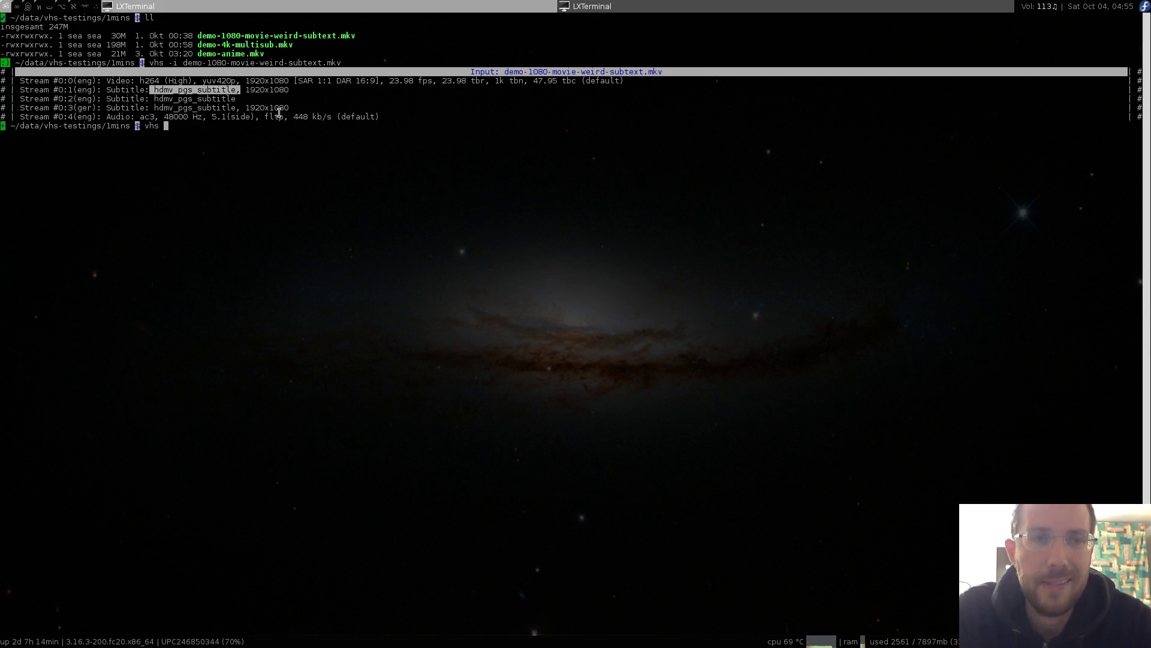
pyautogui.write('-')
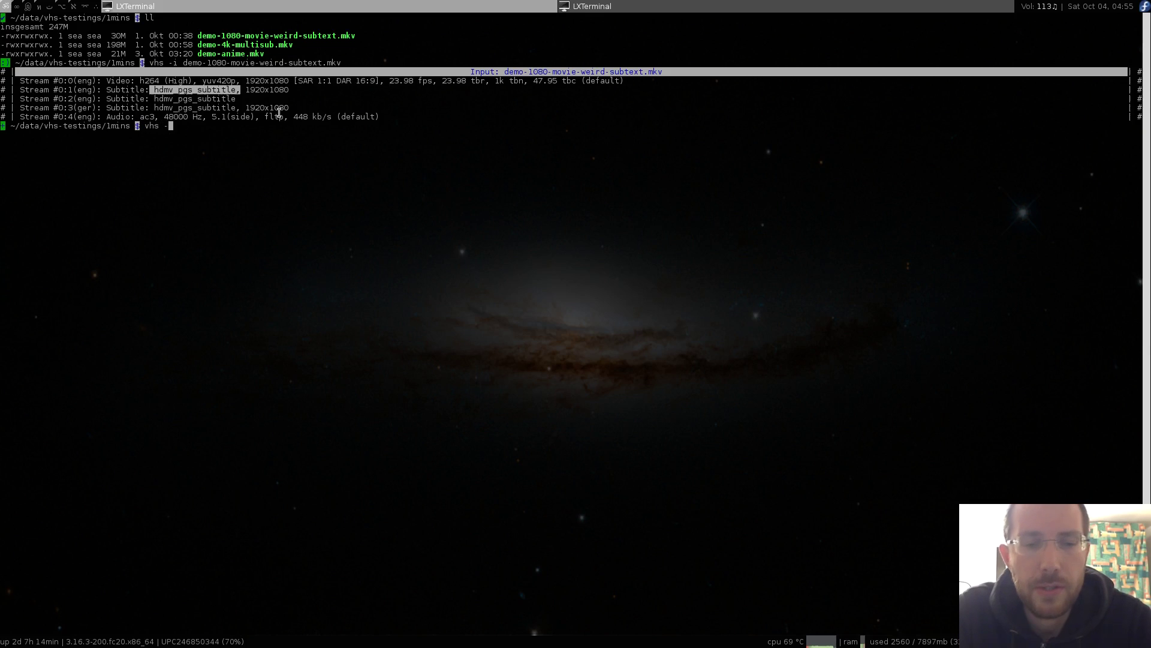
pyautogui.write('t')
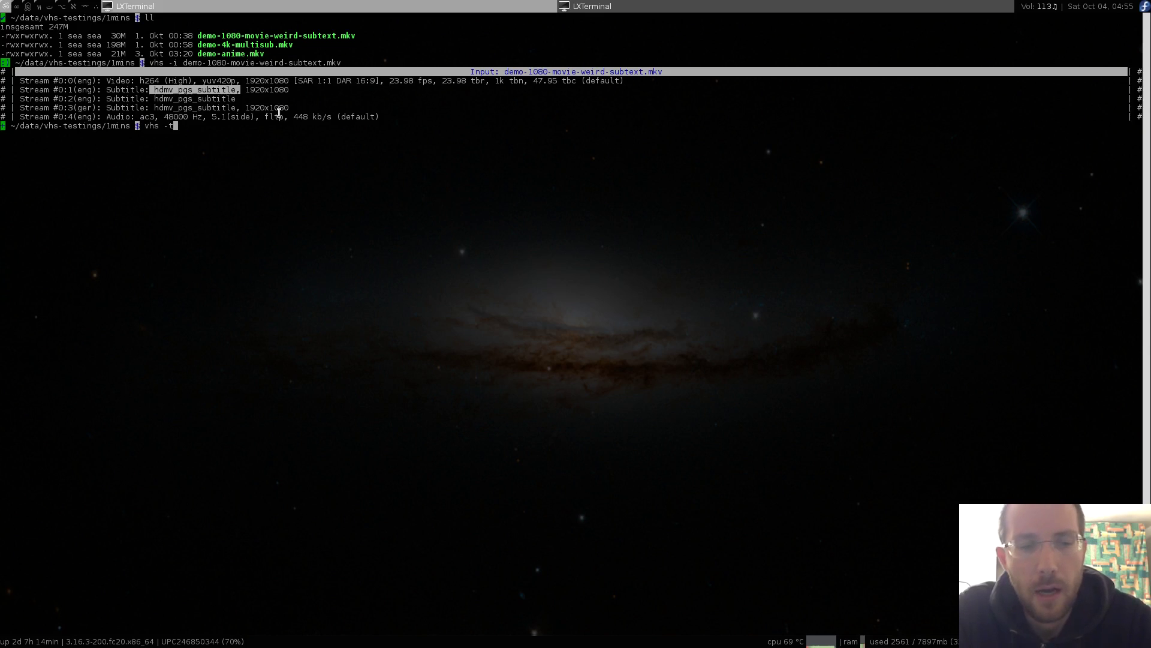
pyautogui.write('Q')
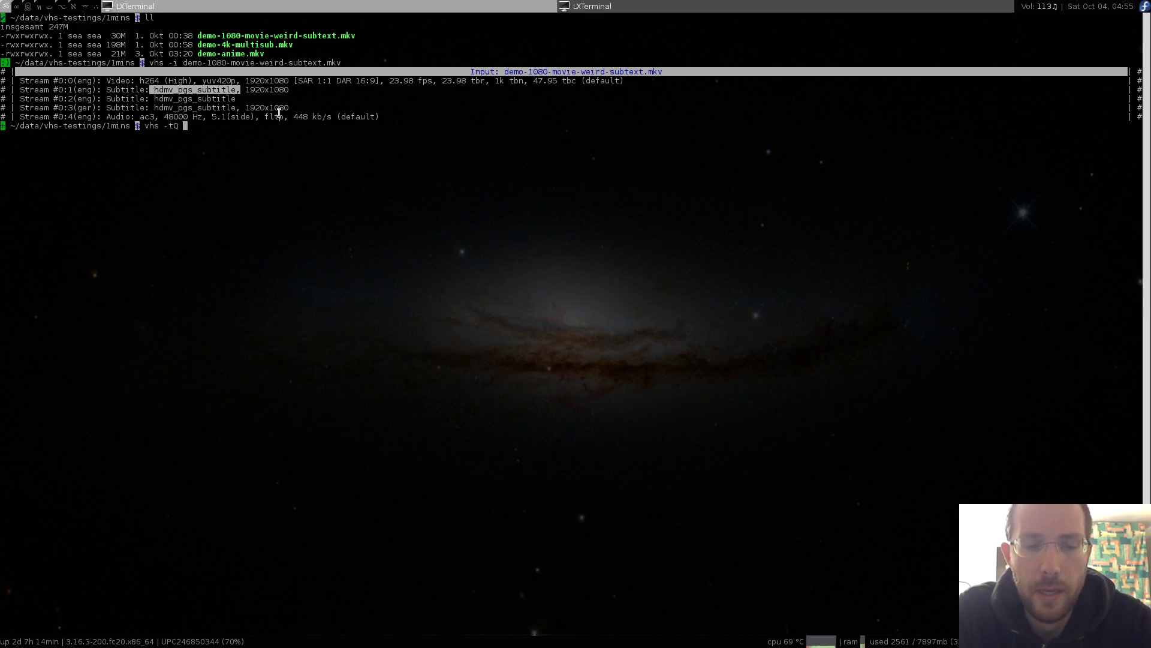
pyautogui.write(' hdr')
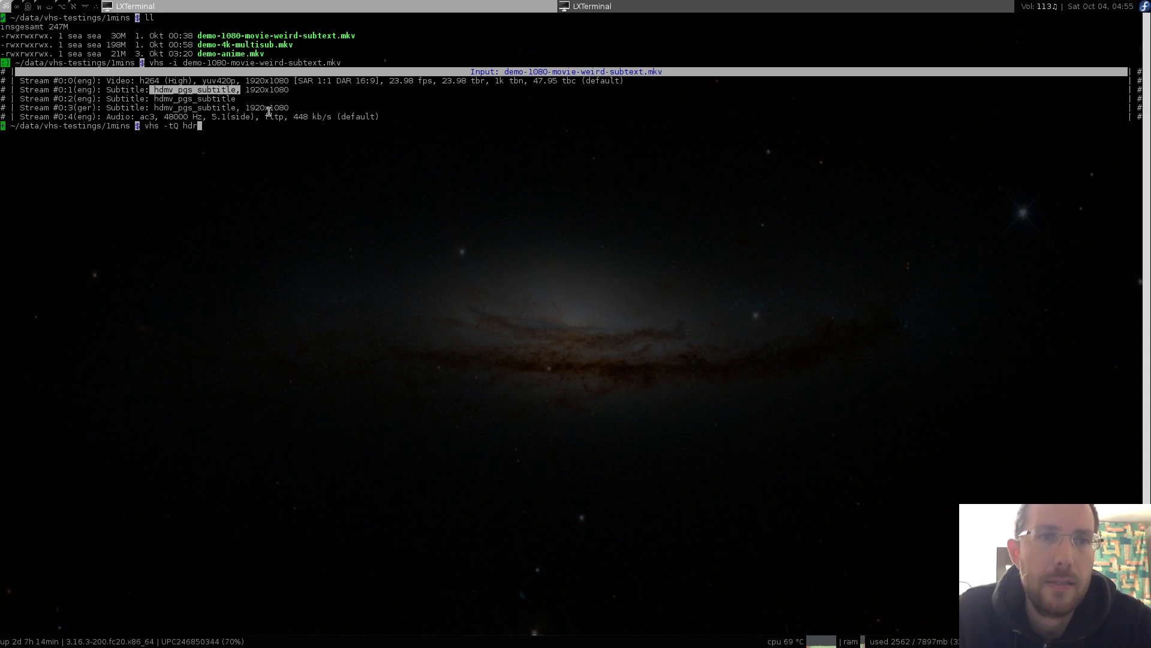
# Run vhs -tQ hdr on demo-1080-movie-weird-subtext.mkv, yielding demo-1080-movie-weird-subtext.0.mkv
pyautogui.doubleClick(255, 82)
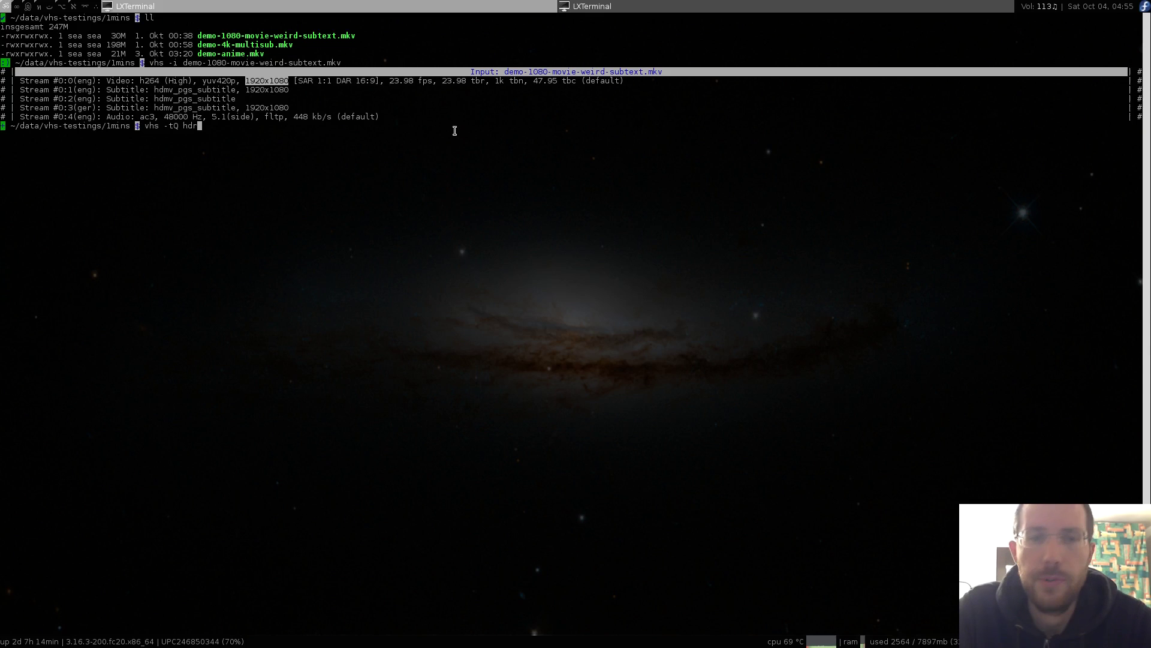
pyautogui.press('Left')
pyautogui.press('Left')
pyautogui.press('Left')
pyautogui.press('Left')
pyautogui.press('Left')
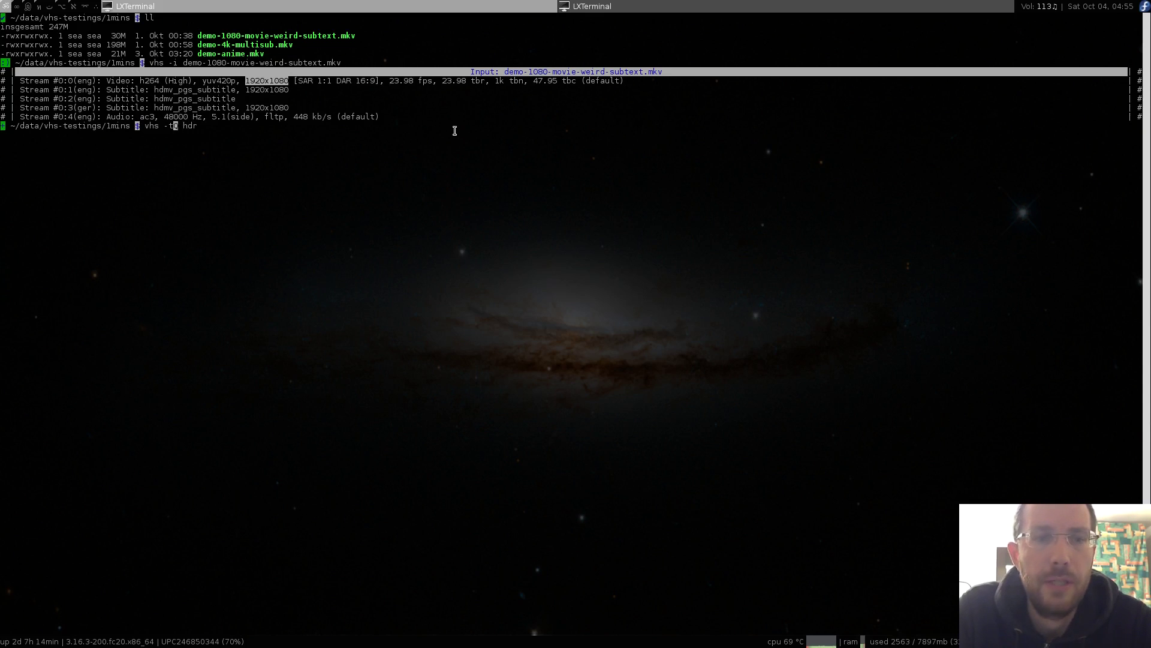
pyautogui.press('End')
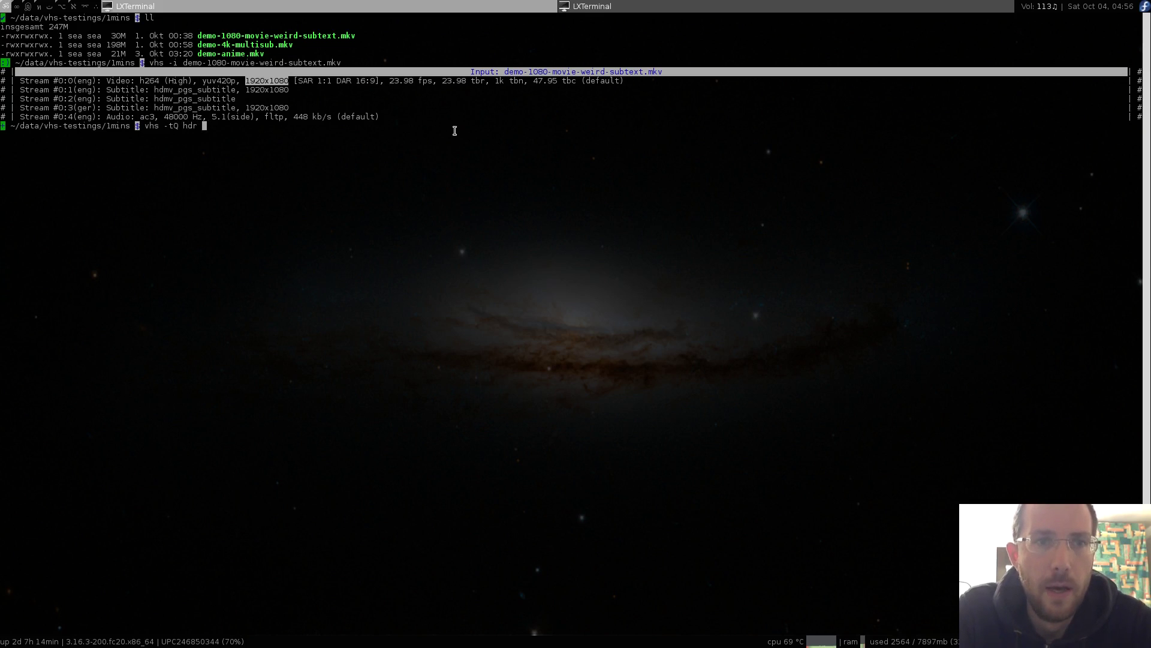
pyautogui.write("'")
pyautogui.write('de')
pyautogui.press('Tab')
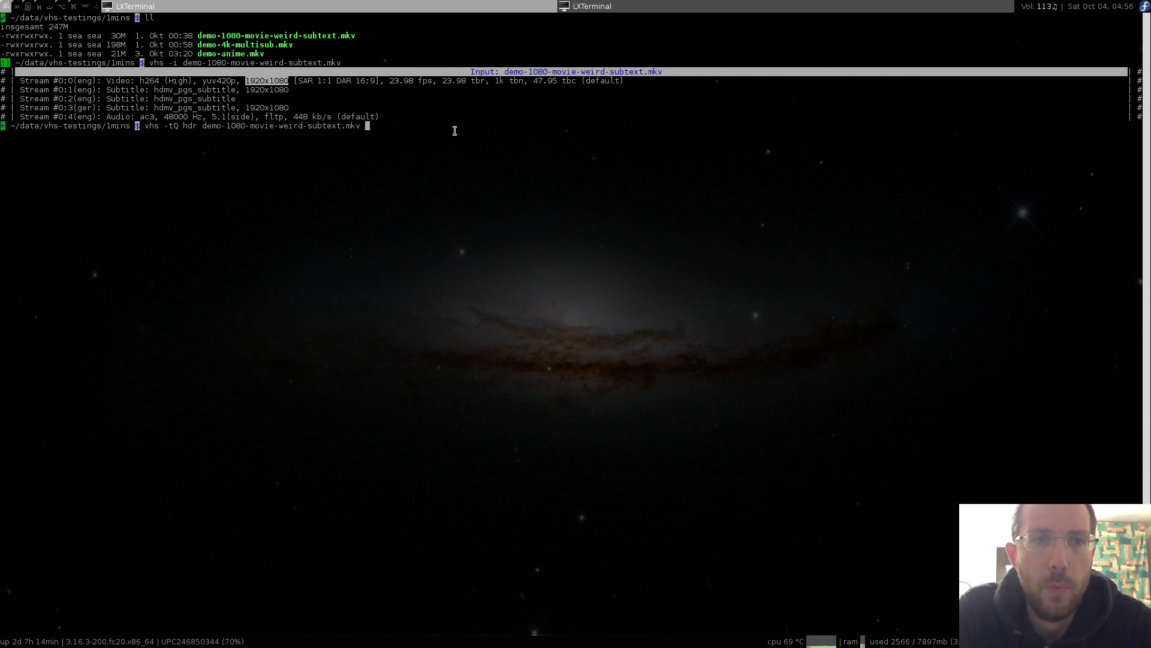
pyautogui.press('Home')
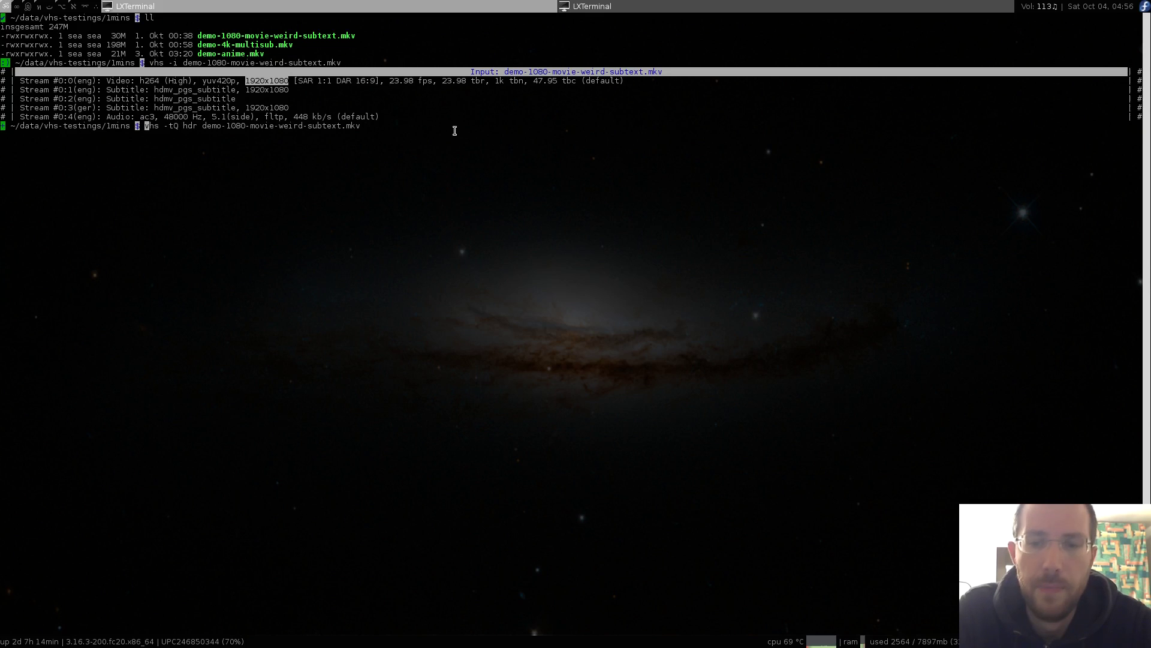
pyautogui.press('Return')
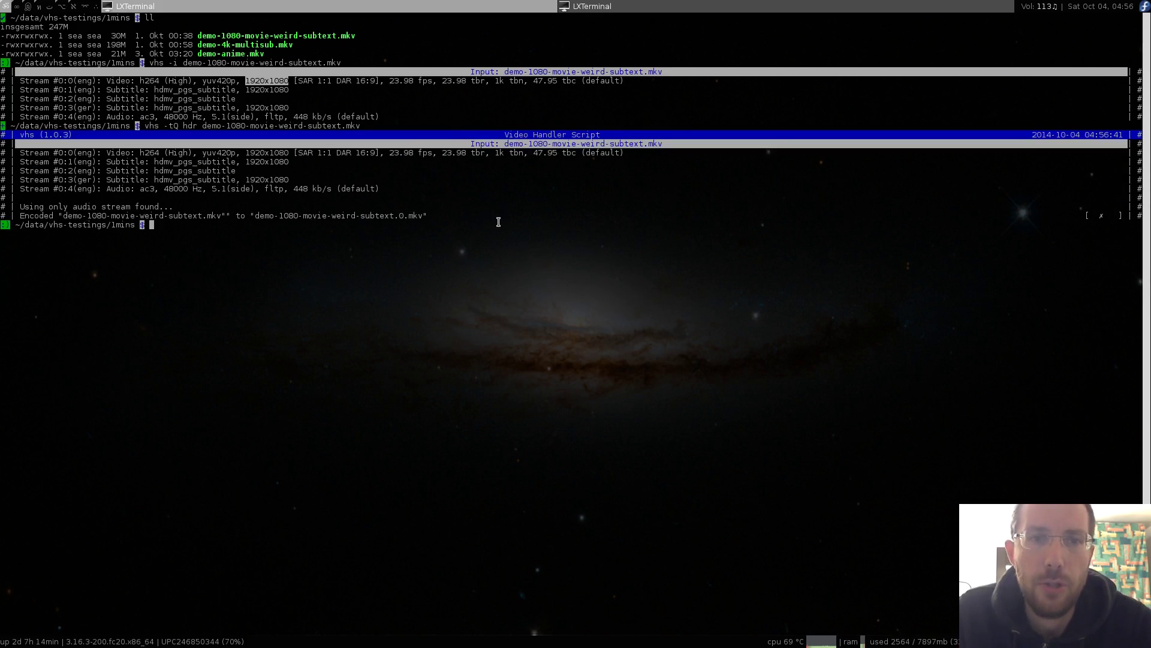
pyautogui.moveTo(390, 216); pyautogui.dragTo(610, 216)
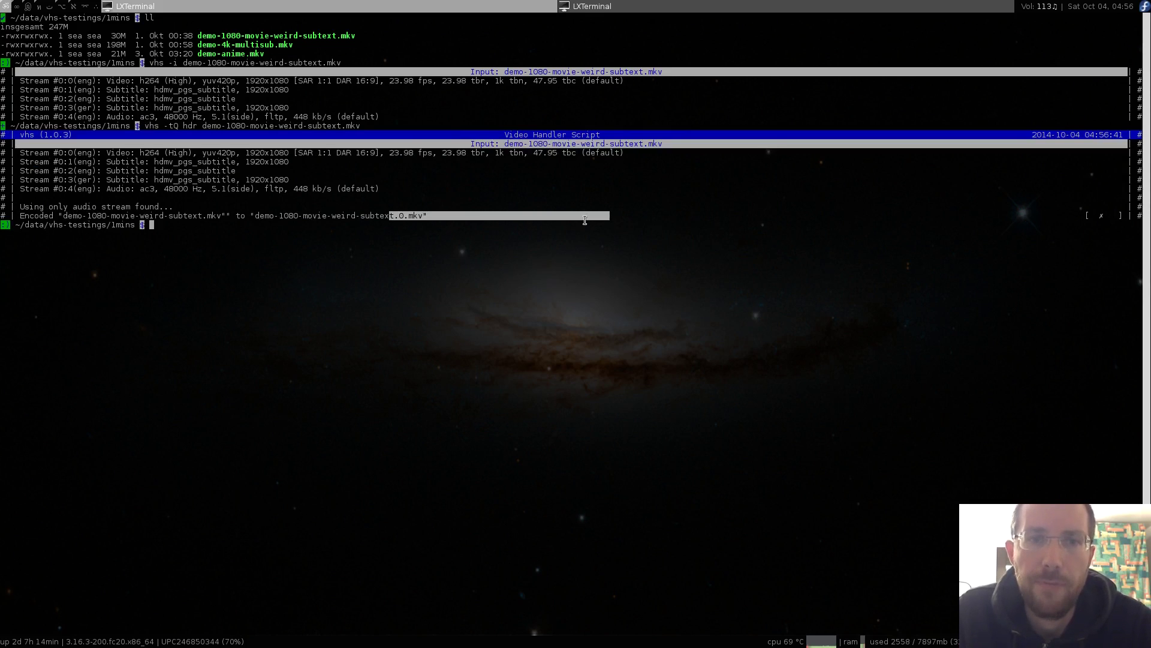
pyautogui.moveTo(391, 216); pyautogui.dragTo(419, 216)
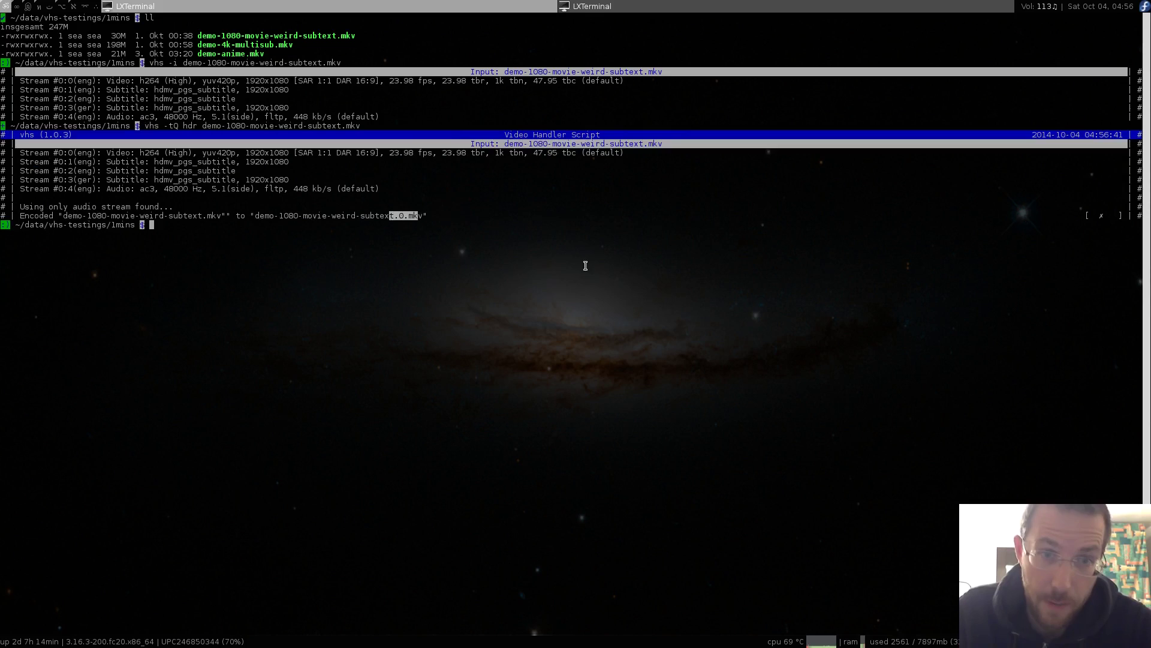
# Rerun the hdr encode as vhs -vtQ and mark the 'Only SUBTITLE_ASS type supported' warning
pyautogui.press('Up')
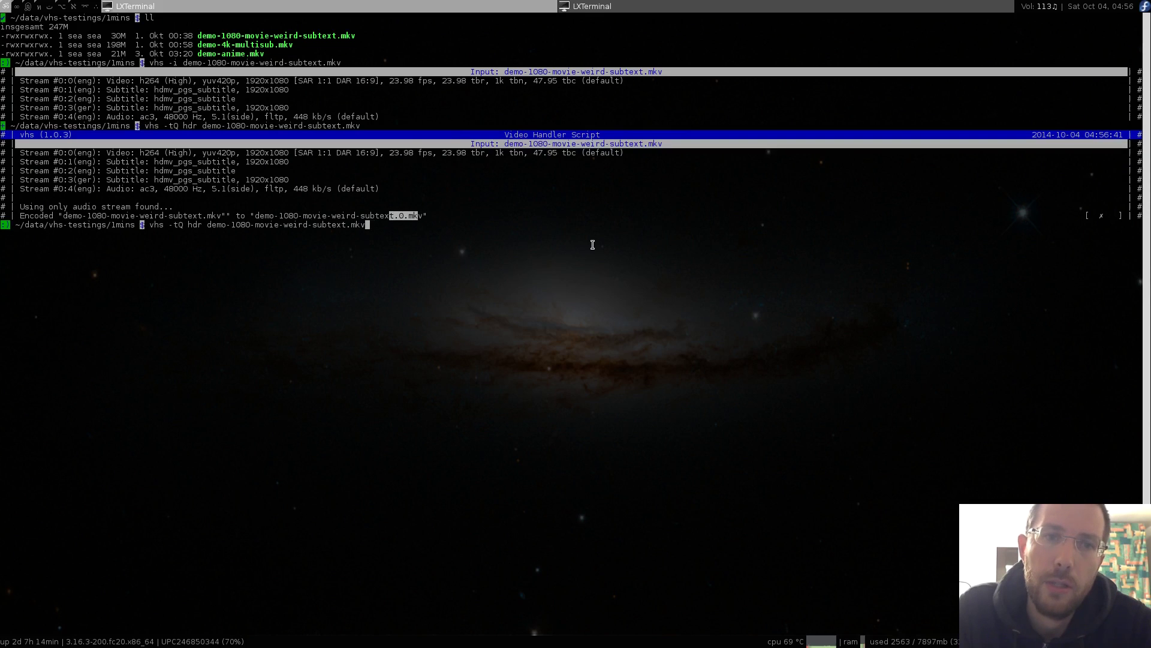
pyautogui.press('Left')
pyautogui.press('Left')
pyautogui.press('Left')
pyautogui.hotkey('ctrl', 'Left')
pyautogui.hotkey('ctrl', 'Left')
pyautogui.hotkey('ctrl', 'Left')
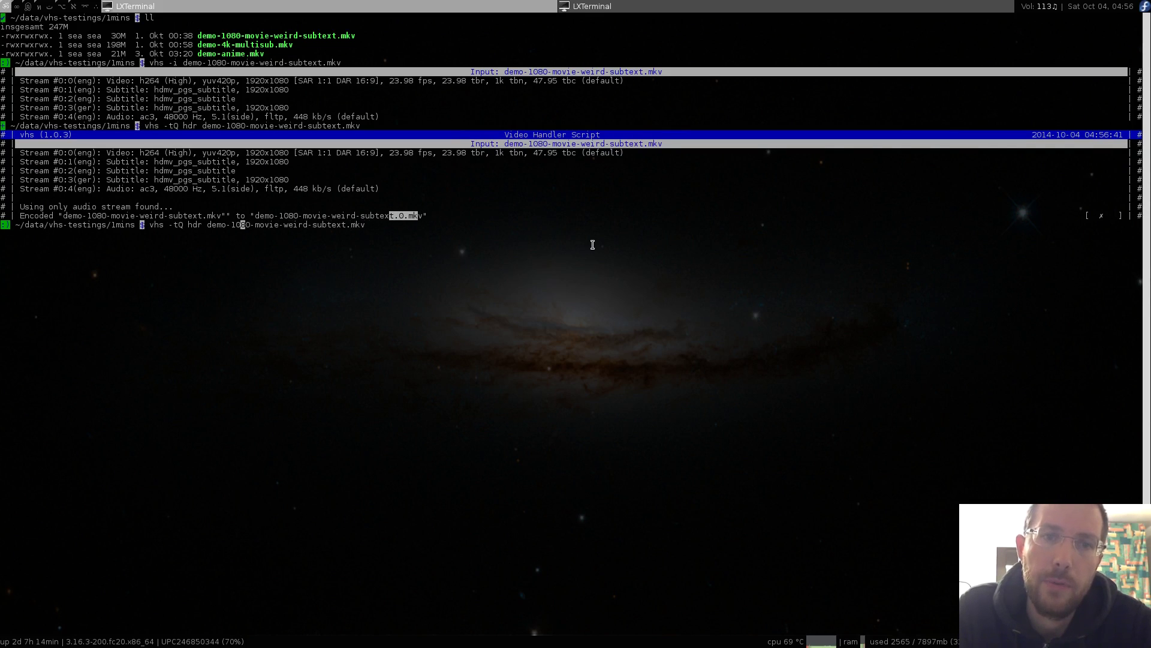
pyautogui.hotkey('ctrl', 'Left')
pyautogui.hotkey('ctrl', 'Left')
pyautogui.press('Left')
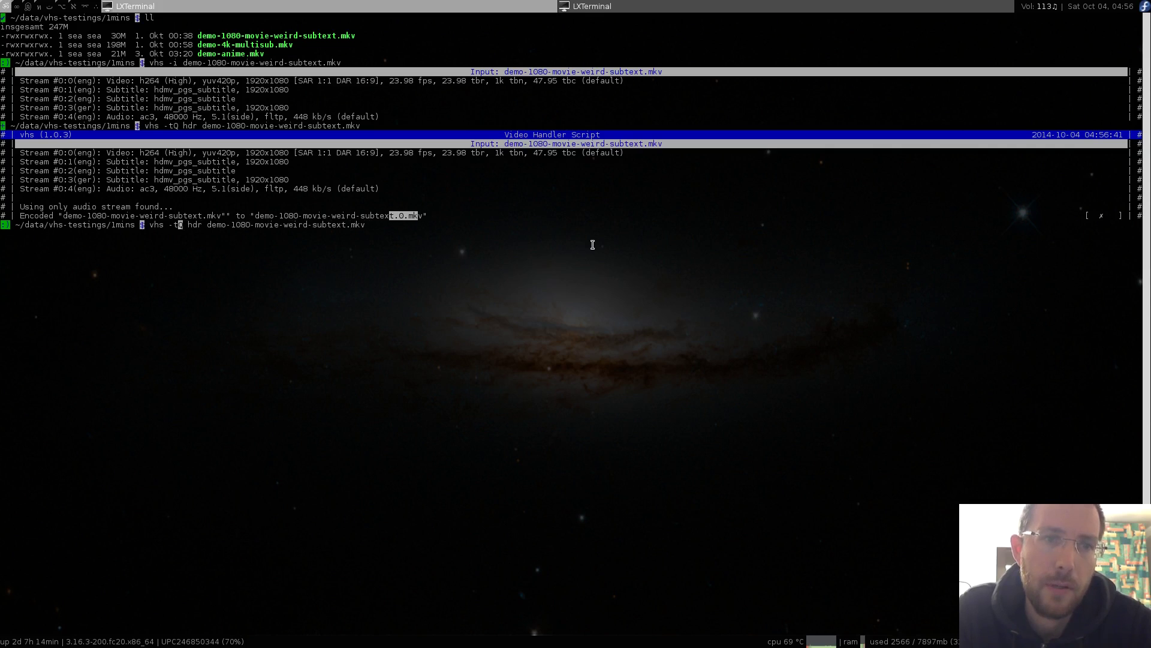
pyautogui.press('Left')
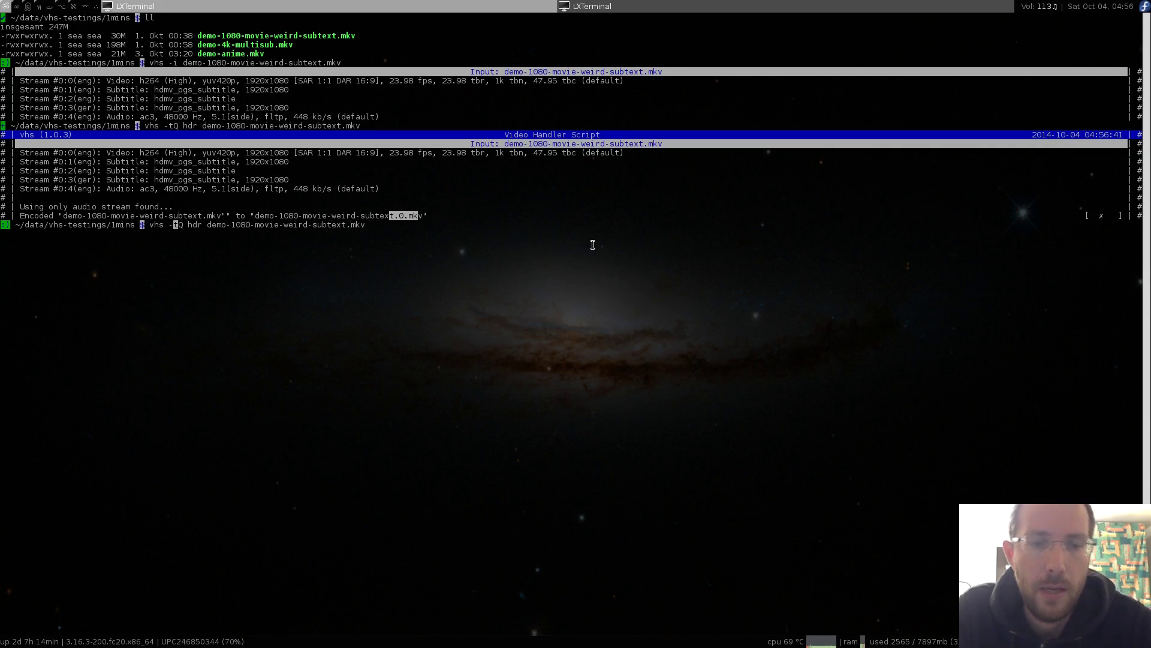
pyautogui.write('v')
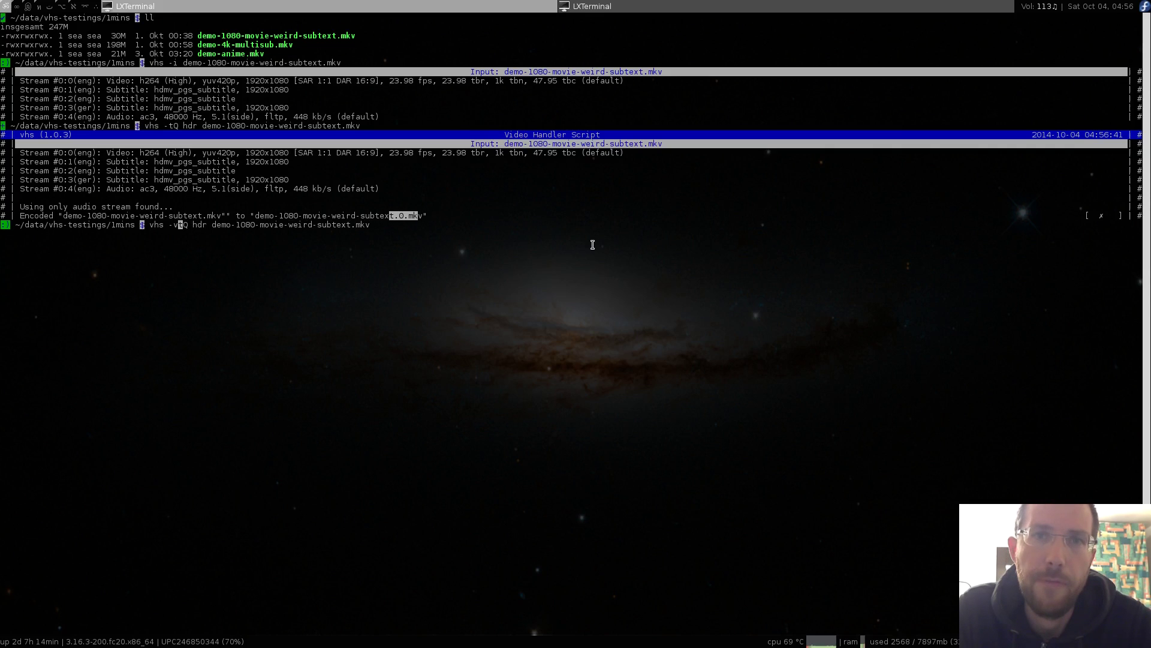
pyautogui.press('Return')
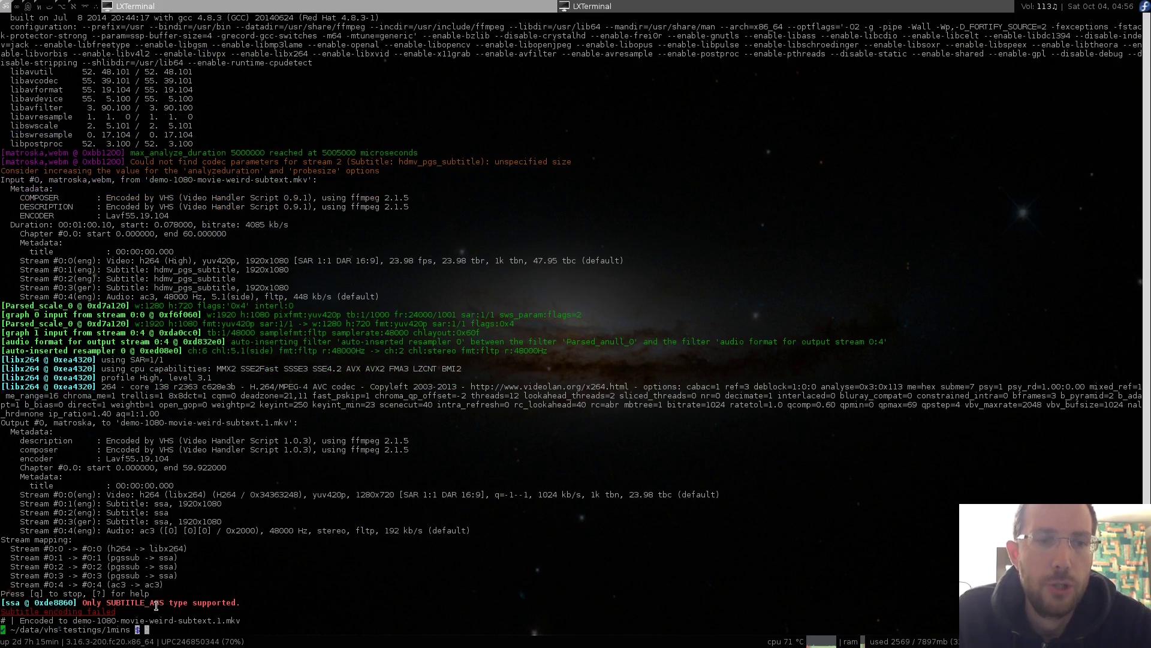
pyautogui.moveTo(146, 605); pyautogui.dragTo(198, 605)
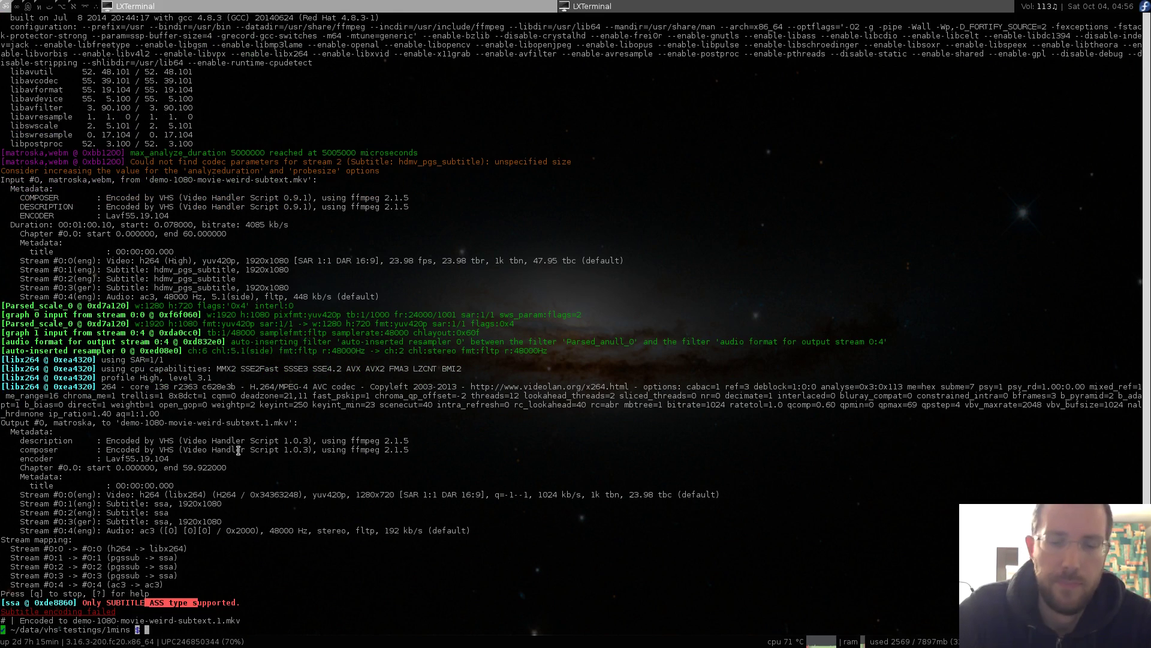
# Rerun the verbose encode with -c sass and inspect the repeated SUBTITLE_ASS warning
pyautogui.press('Up')
pyautogui.press('Left')
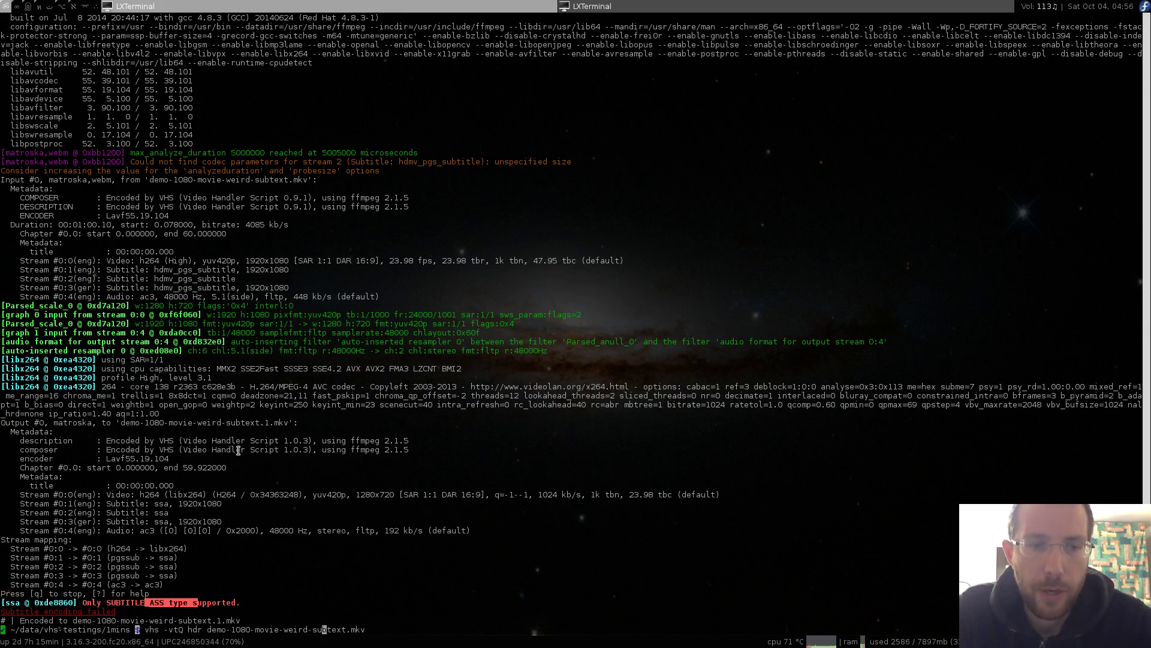
pyautogui.press('Left')
pyautogui.press('Left')
pyautogui.press('Left')
pyautogui.press('Left')
pyautogui.press('Left')
pyautogui.press('Left')
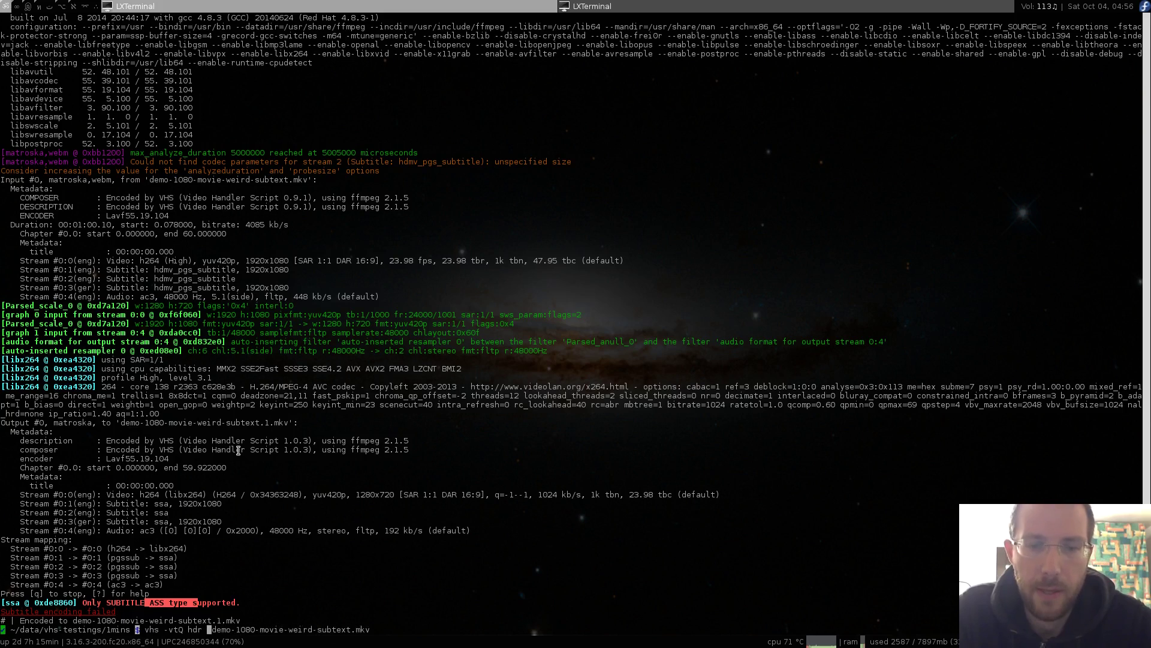
pyautogui.write('-')
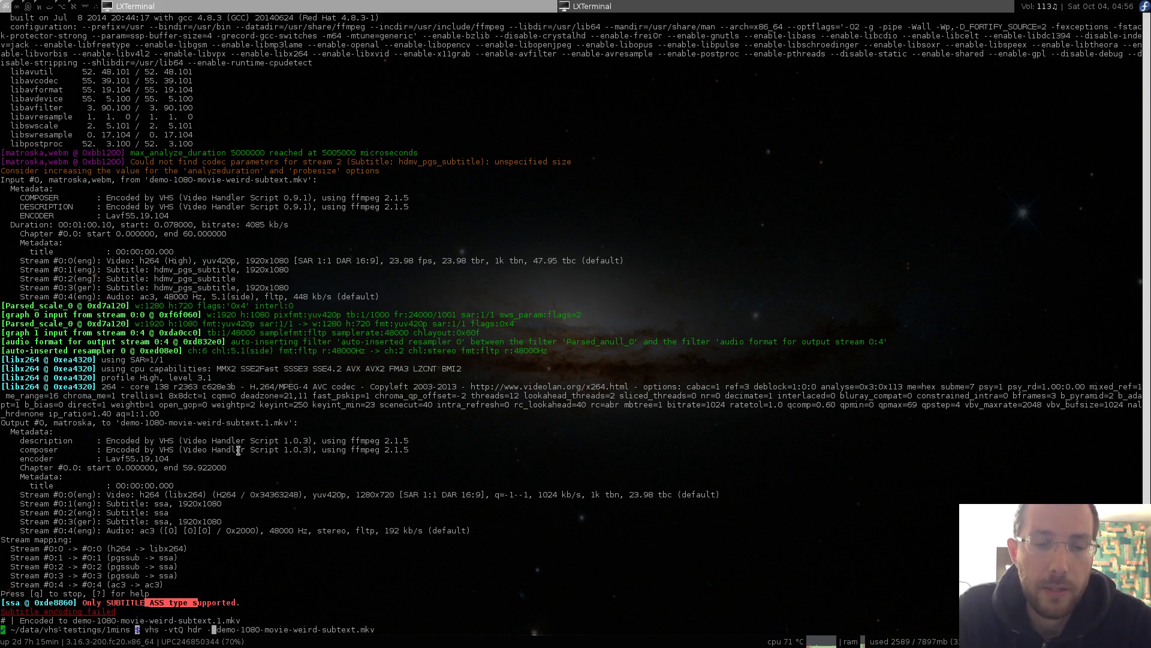
pyautogui.write('c ')
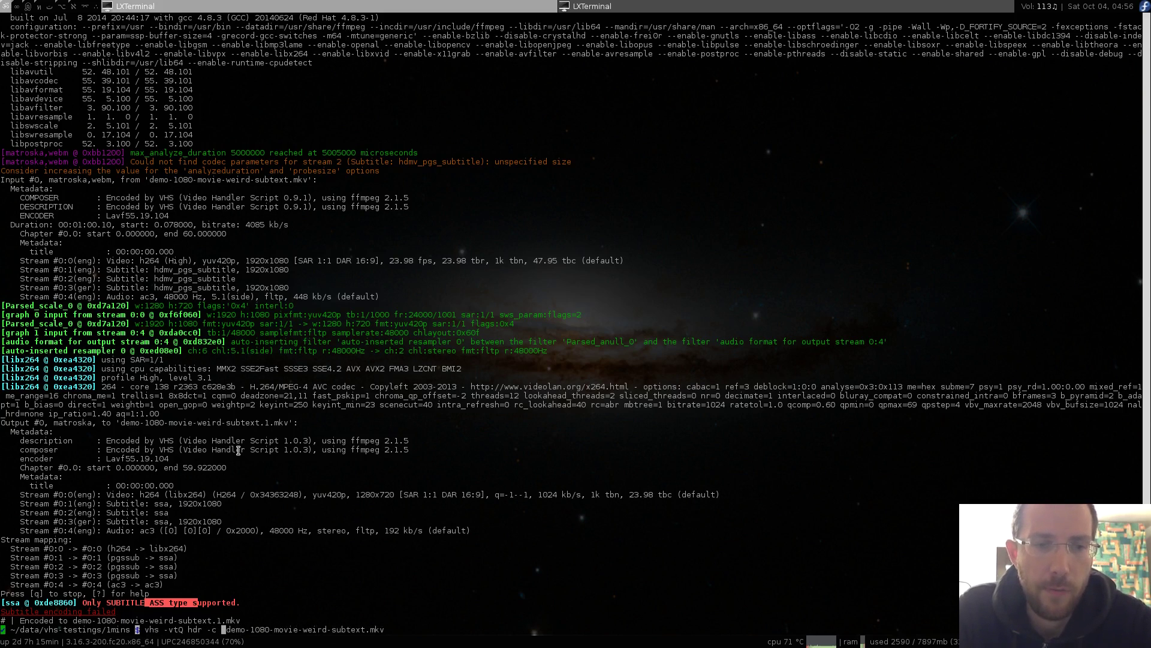
pyautogui.write('sa')
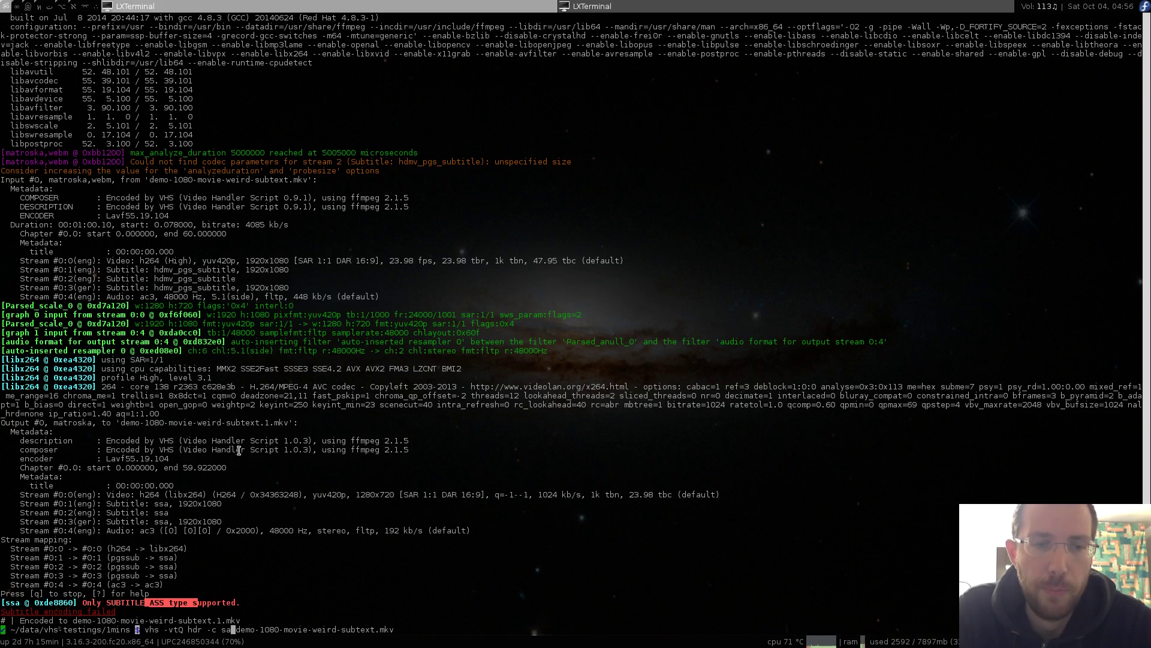
pyautogui.write('ss')
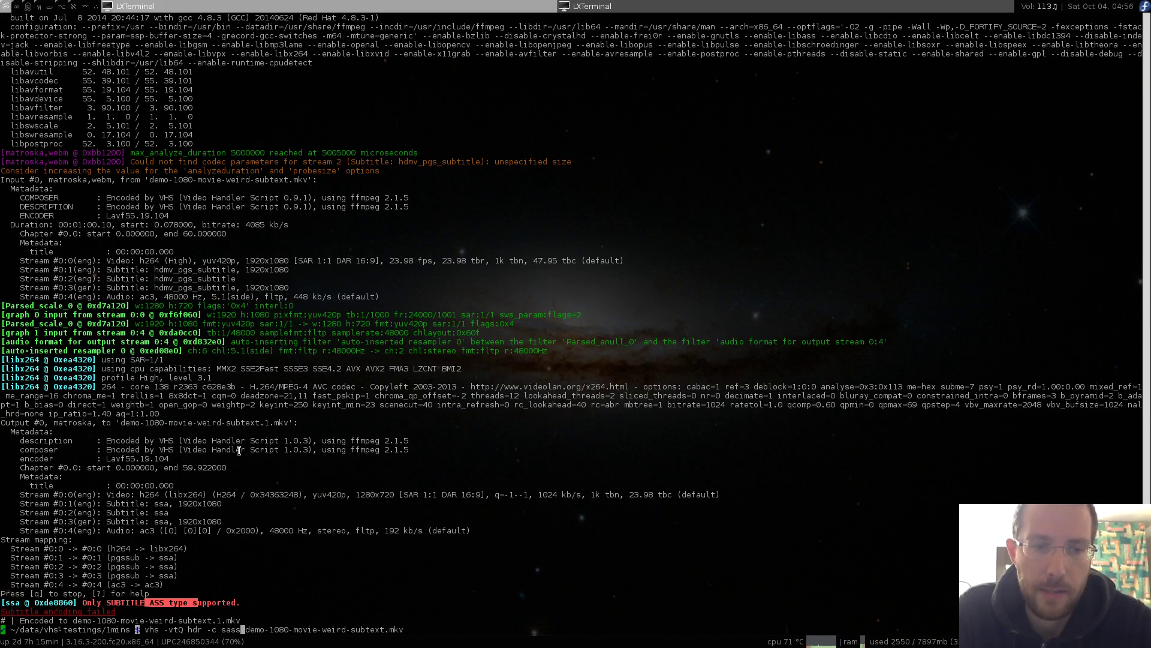
pyautogui.press('Return')
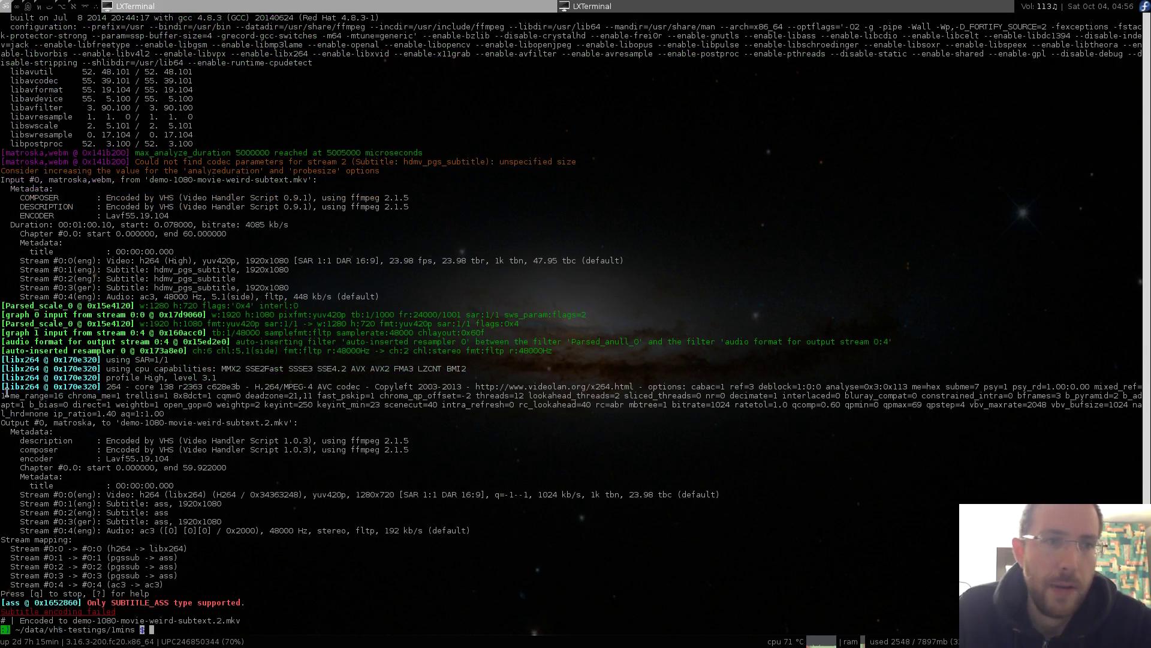
pyautogui.hotkey('shift', 'pageup')
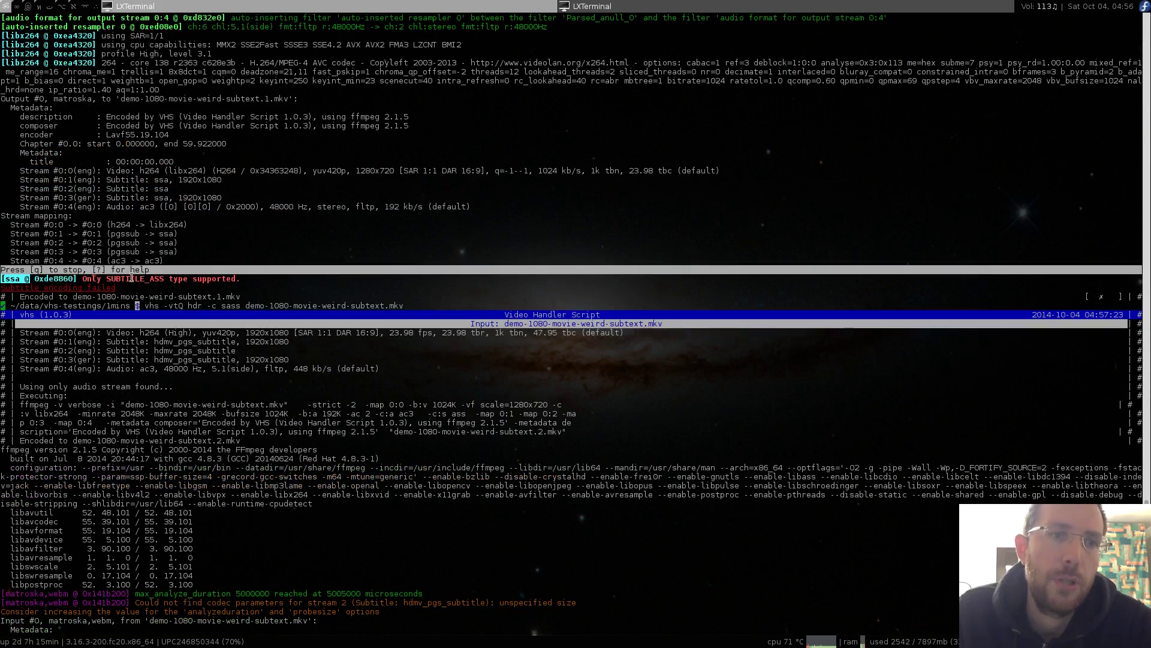
pyautogui.hotkey('shift', 'pagedown')
pyautogui.hotkey('shift', 'pagedown')
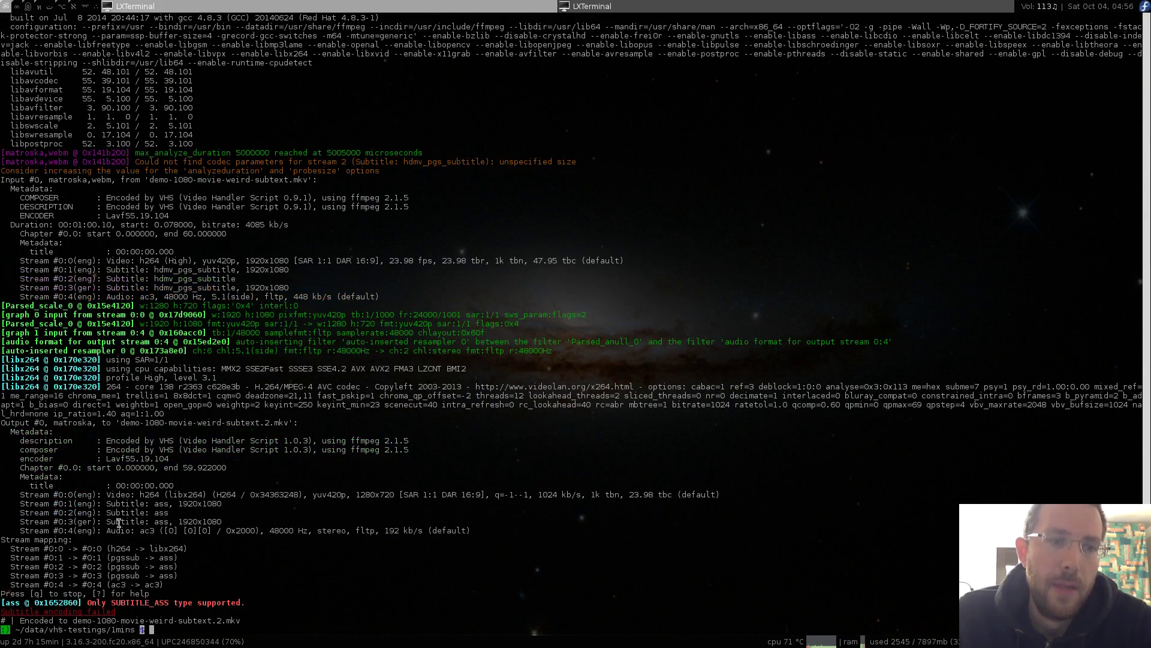
pyautogui.moveTo(3, 595); pyautogui.dragTo(105, 600)
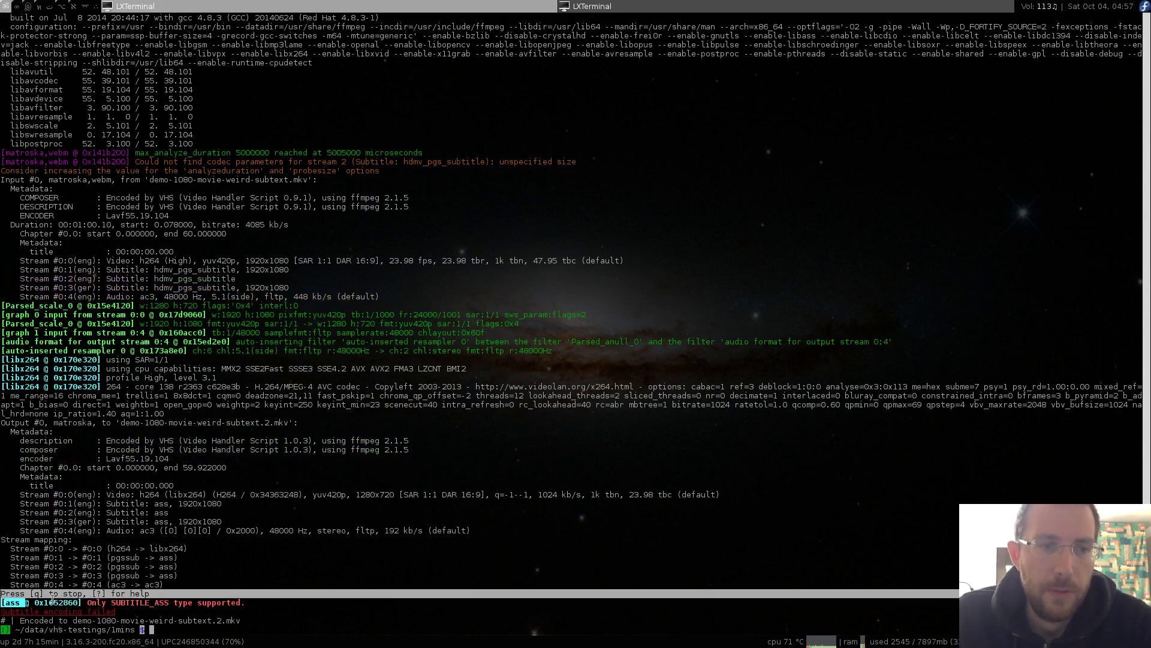
pyautogui.doubleClick(15, 602)
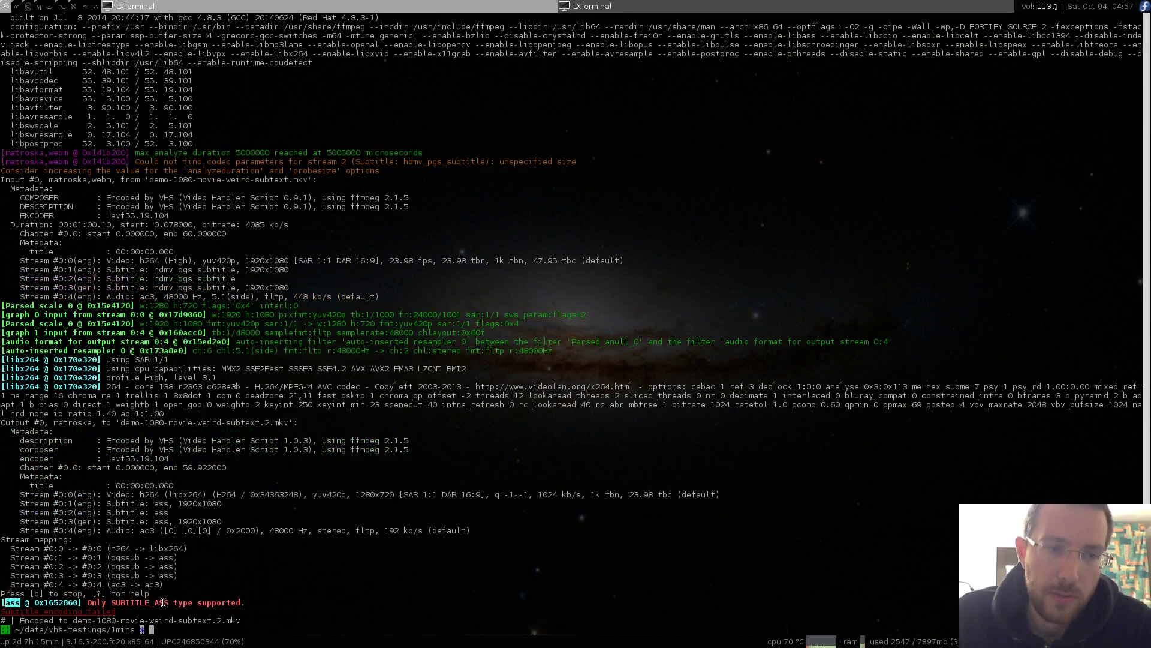
pyautogui.doubleClick(140, 601)
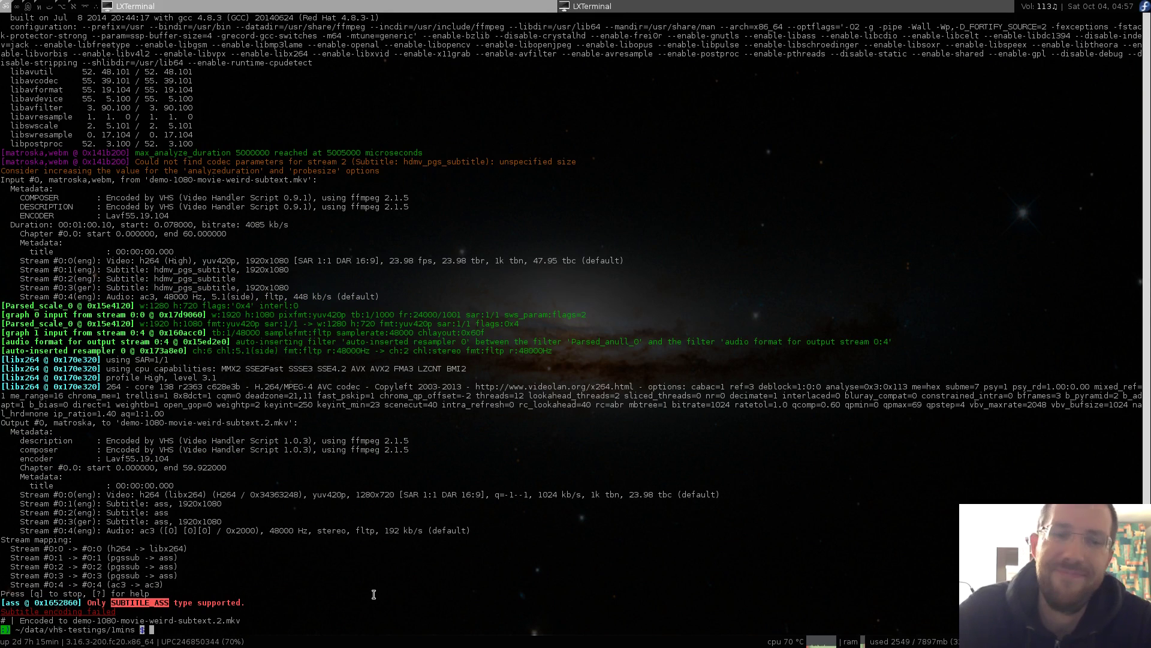
# Launch vhs -tQ hdr -c scopy on the 1080 movie without the verbose flag
pyautogui.press('Up')
pyautogui.hotkey('ctrl', 'Left')
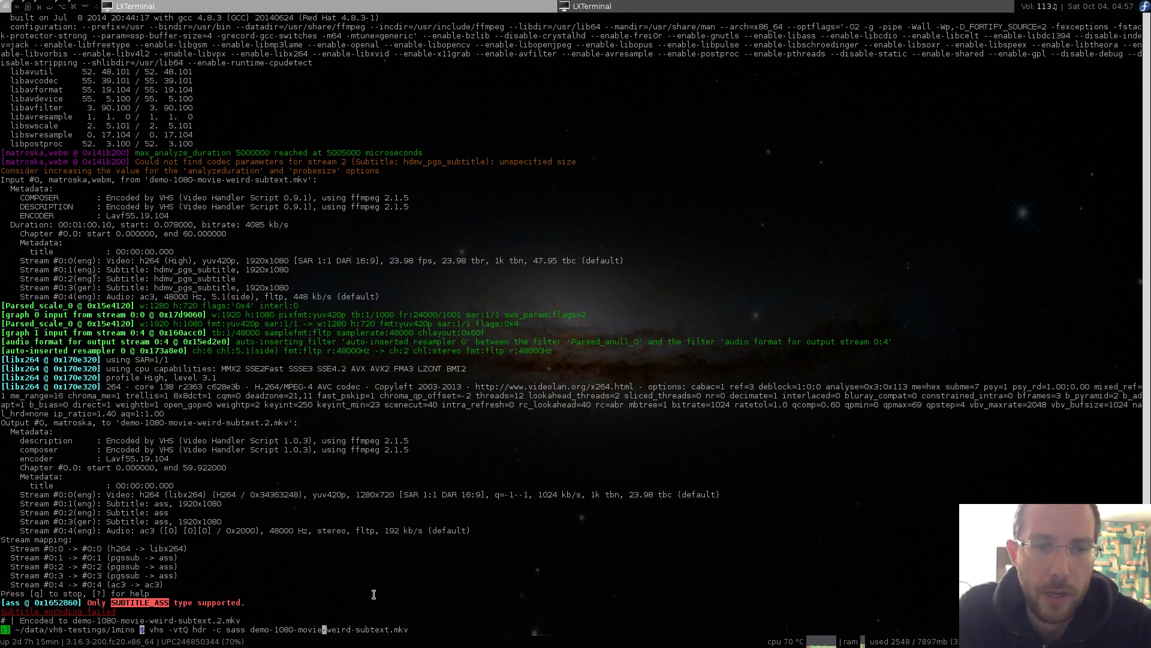
pyautogui.hotkey('ctrl', 'Left')
pyautogui.hotkey('ctrl', 'Left')
pyautogui.hotkey('ctrl', 'Left')
pyautogui.press('Left')
pyautogui.press('Left')
pyautogui.press('Left')
pyautogui.press('BackSpace')
pyautogui.press('BackSpace')
pyautogui.press('BackSpace')
pyautogui.write('cop')
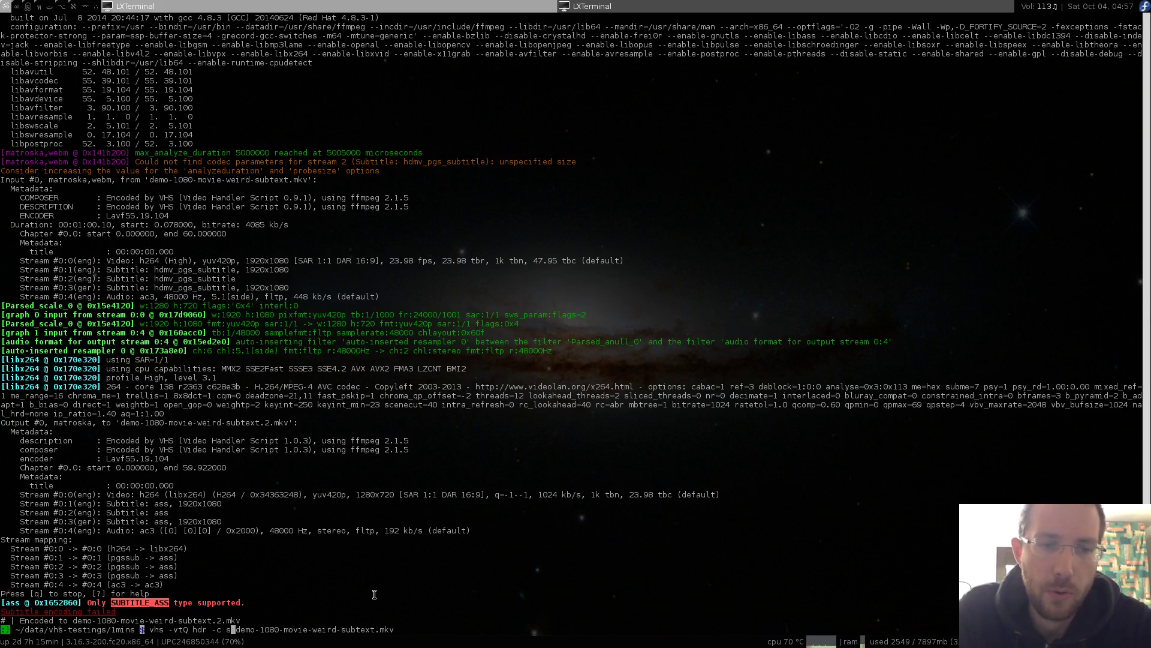
pyautogui.write('y')
pyautogui.hotkey('ctrl', 'Left')
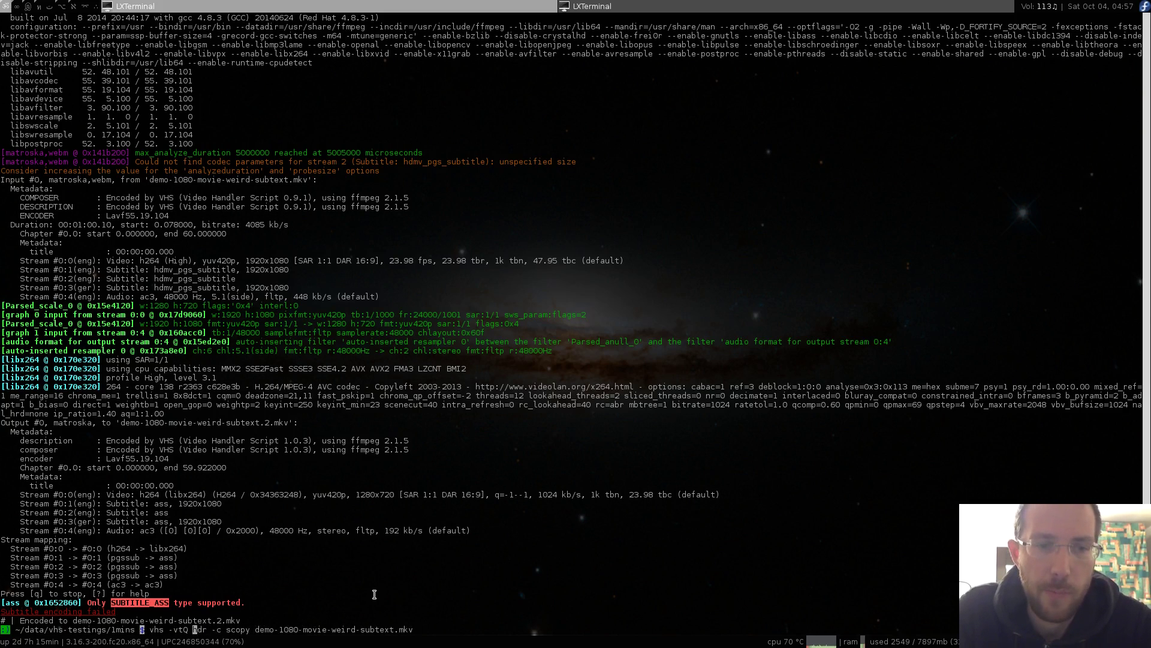
pyautogui.hotkey('ctrl', 'Left')
pyautogui.hotkey('ctrl', 'Left')
pyautogui.press('Left')
pyautogui.press('Left')
pyautogui.write('Q')
pyautogui.press('Return')
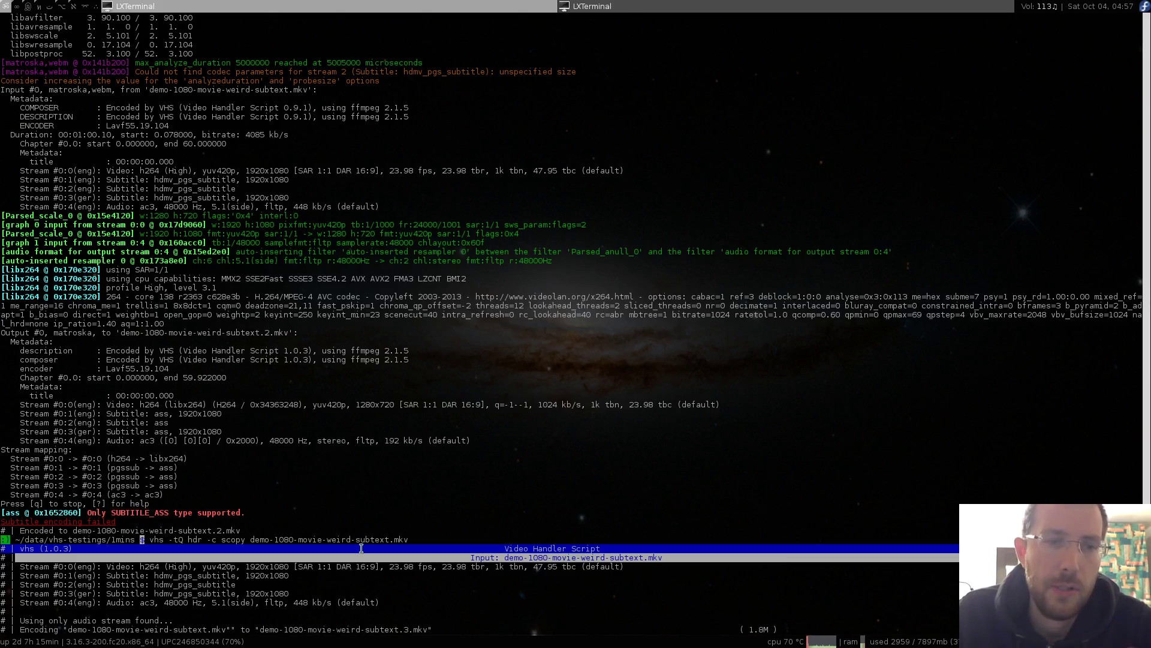
pyautogui.scroll(5, 385, 466)
pyautogui.scroll(-3, 386, 465)
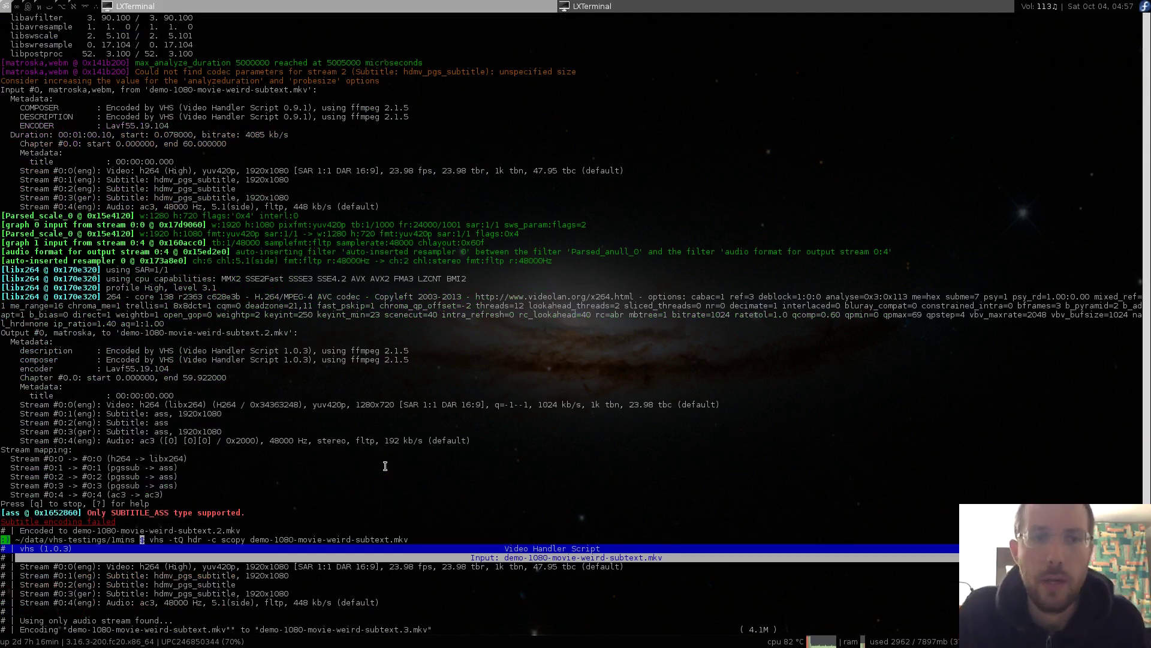
pyautogui.scroll(5, 209, 273)
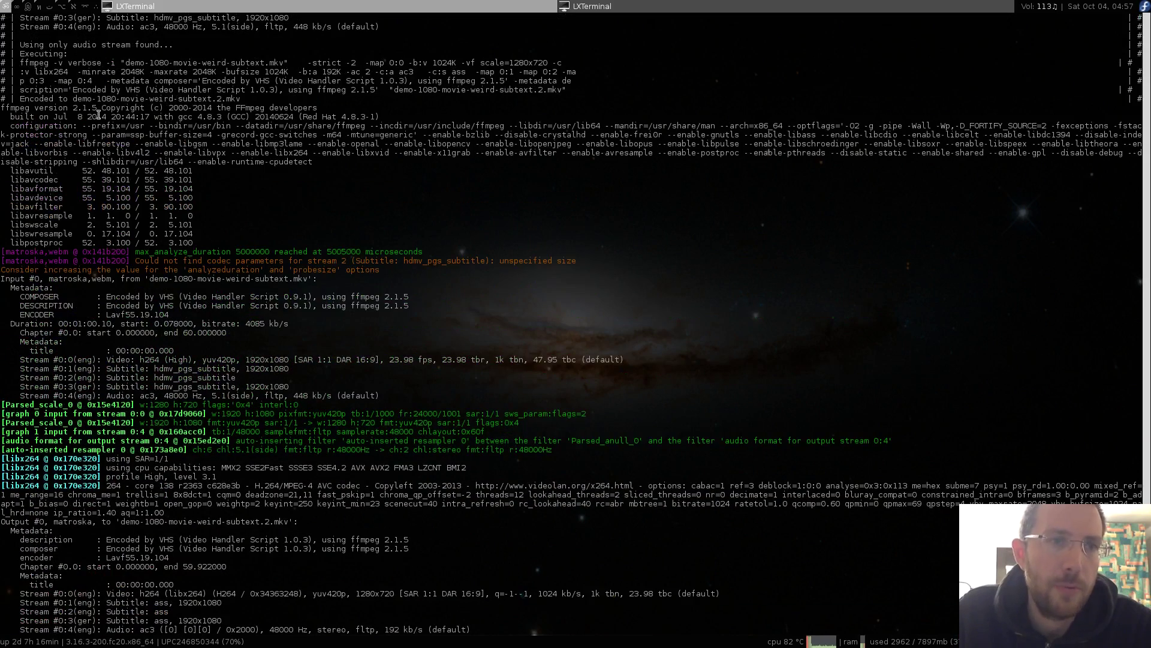
pyautogui.scroll(-10, 430, 333)
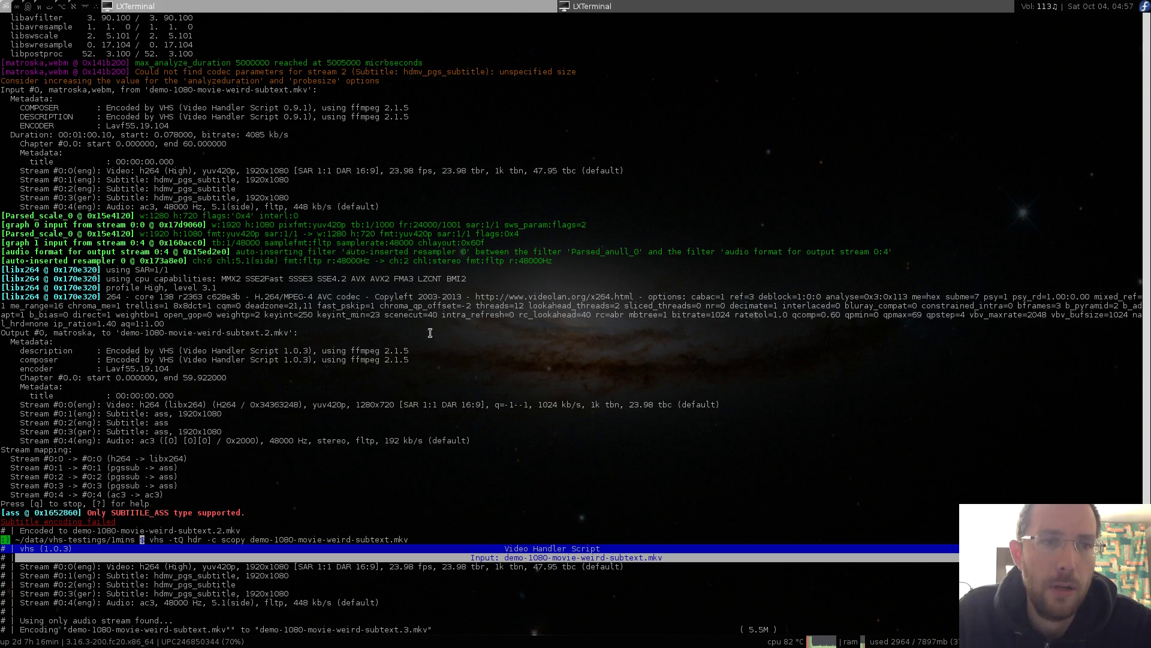
# Inspect the scaling filter and ass subtitle stream lines while the .3.mkv encode finishes
pyautogui.moveTo(303, 521); pyautogui.dragTo(441, 226)
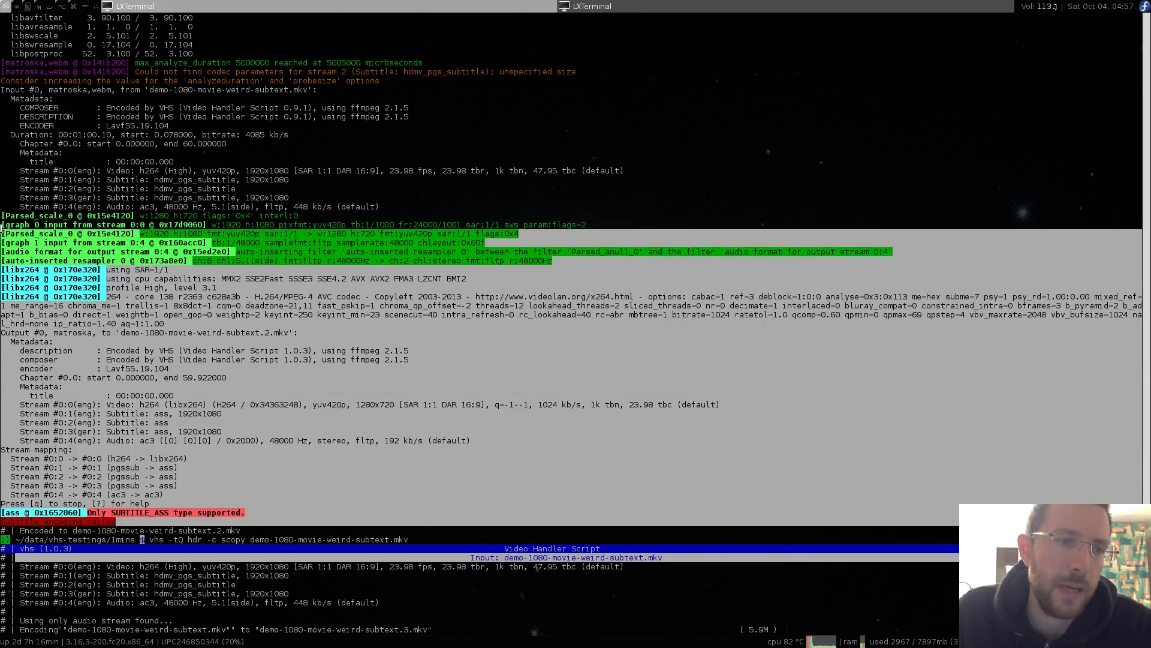
pyautogui.click(443, 338)
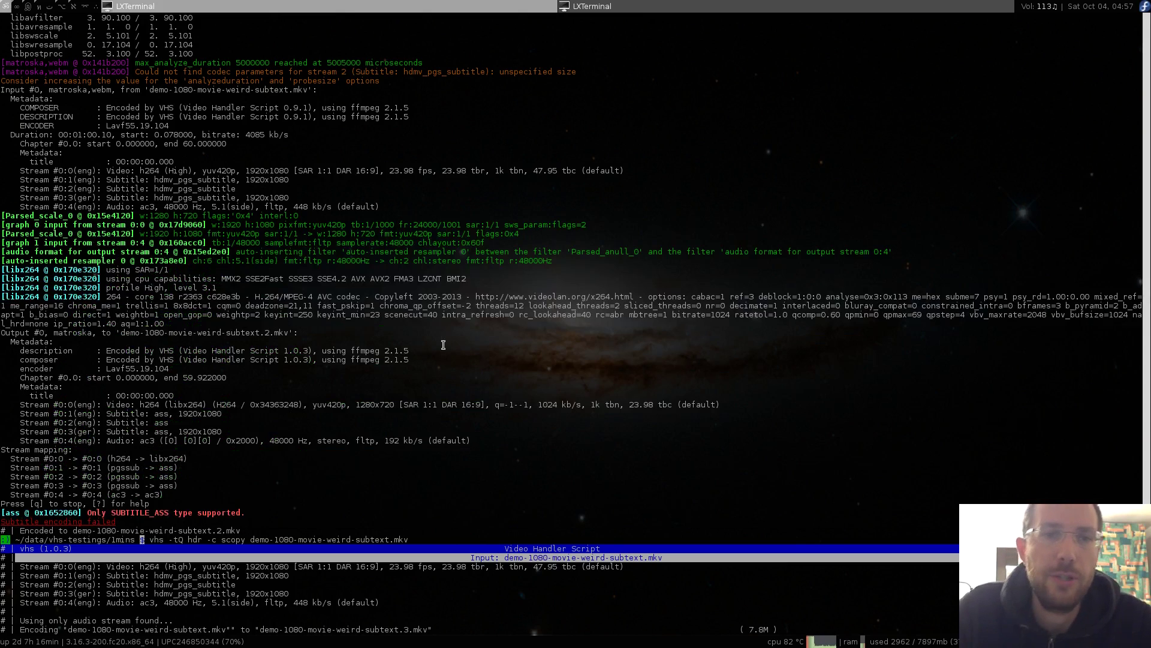
pyautogui.moveTo(74, 233); pyautogui.dragTo(459, 236)
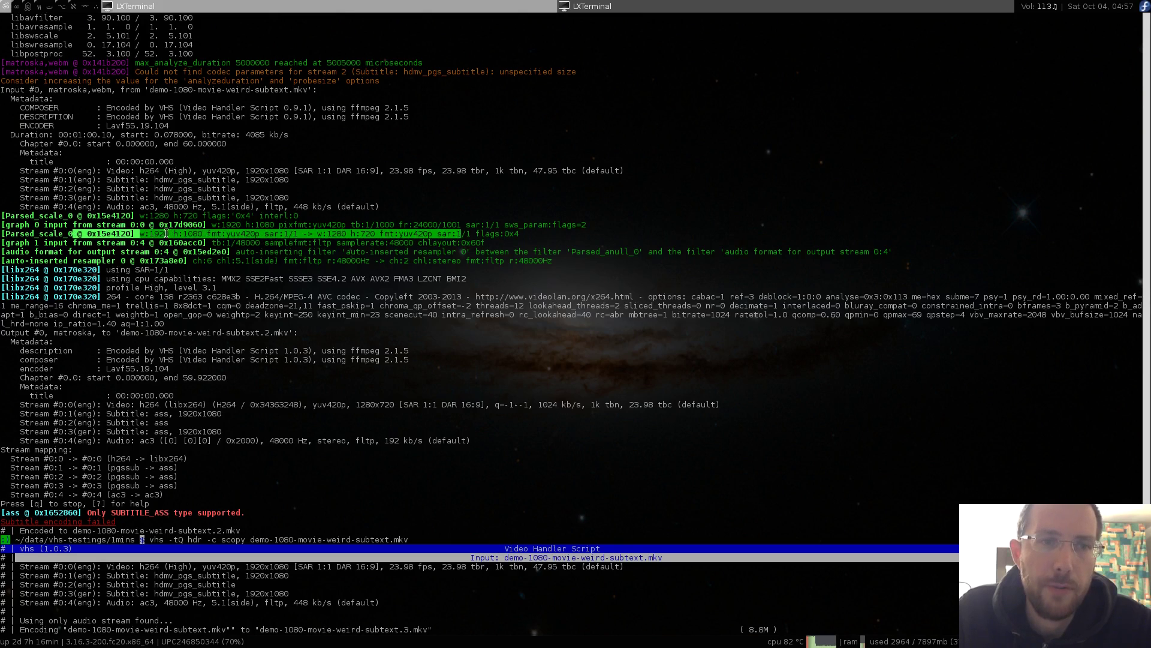
pyautogui.moveTo(317, 234); pyautogui.dragTo(411, 241)
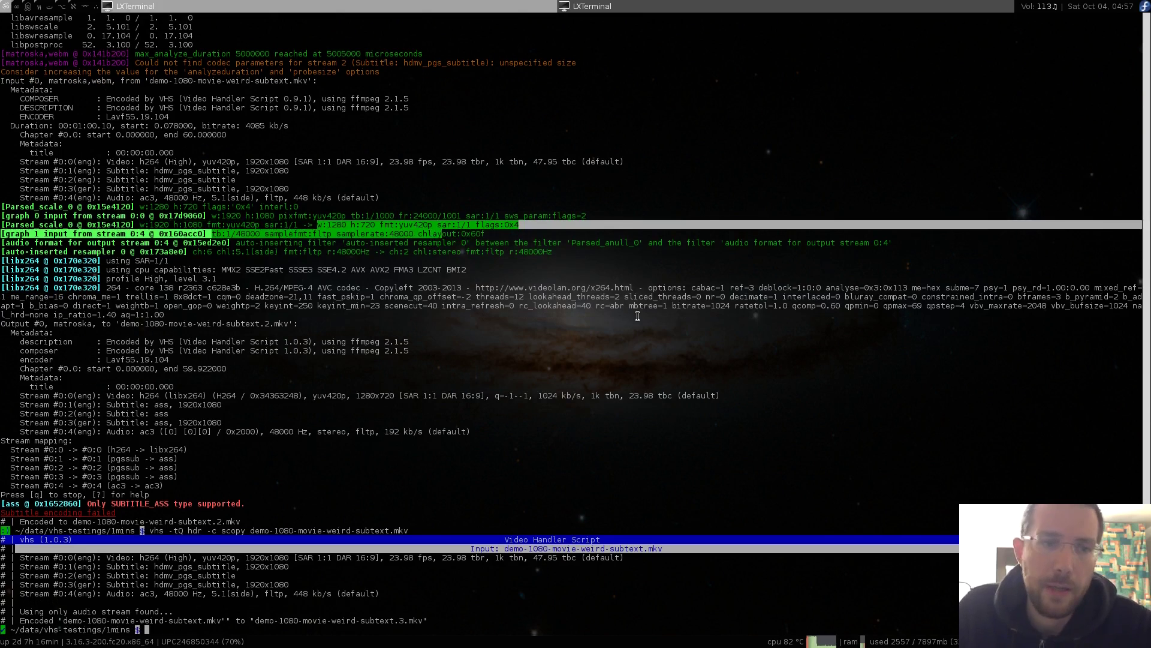
pyautogui.moveTo(167, 414); pyautogui.dragTo(592, 409)
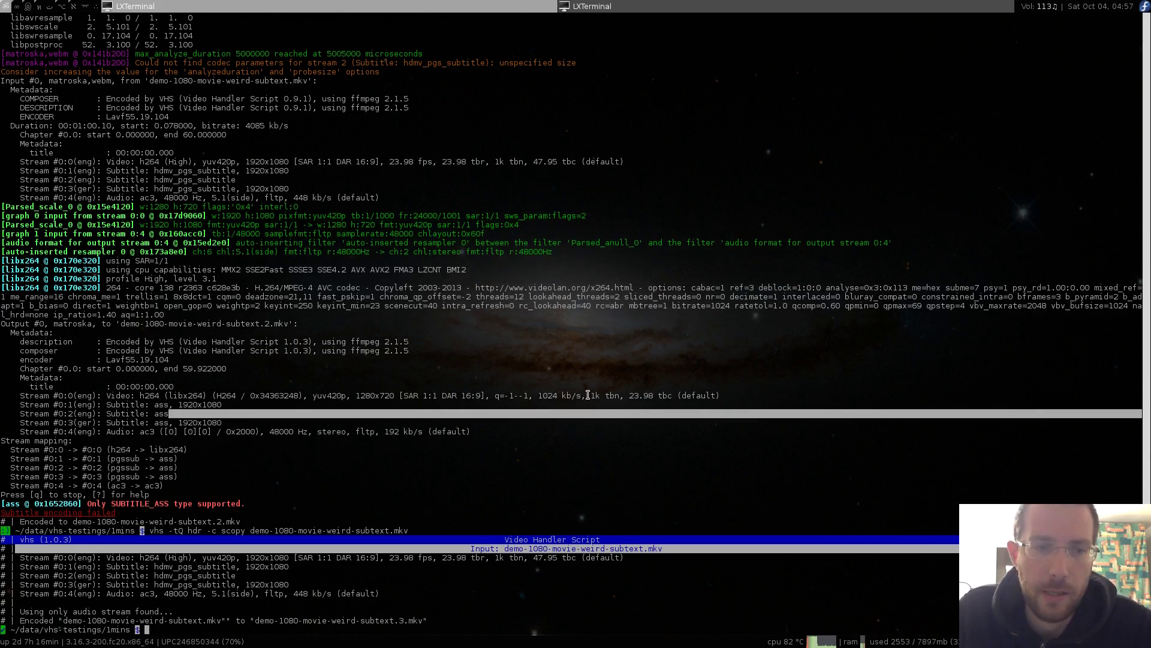
pyautogui.write('vhs ')
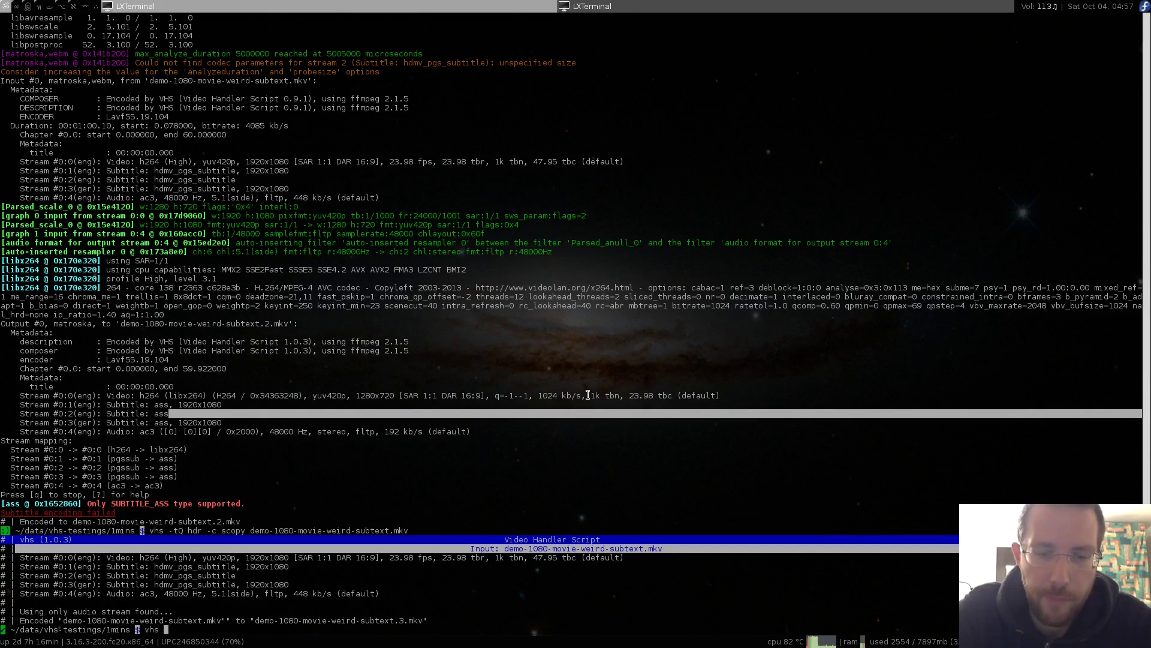
pyautogui.write('-i ')
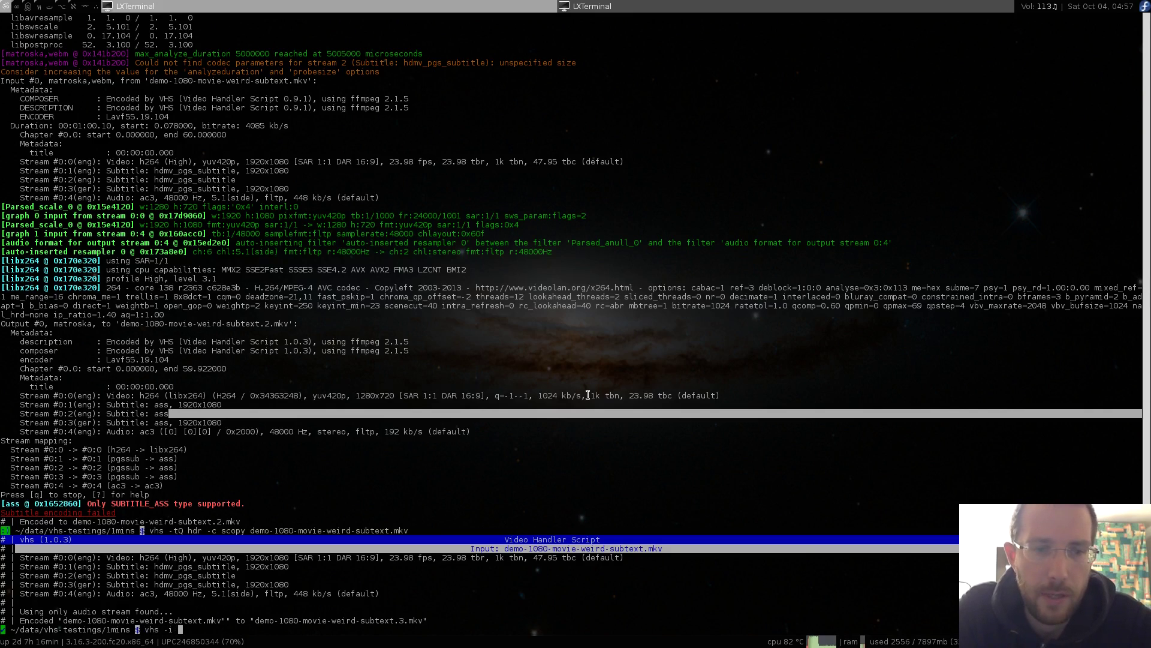
pyautogui.write('demo-')
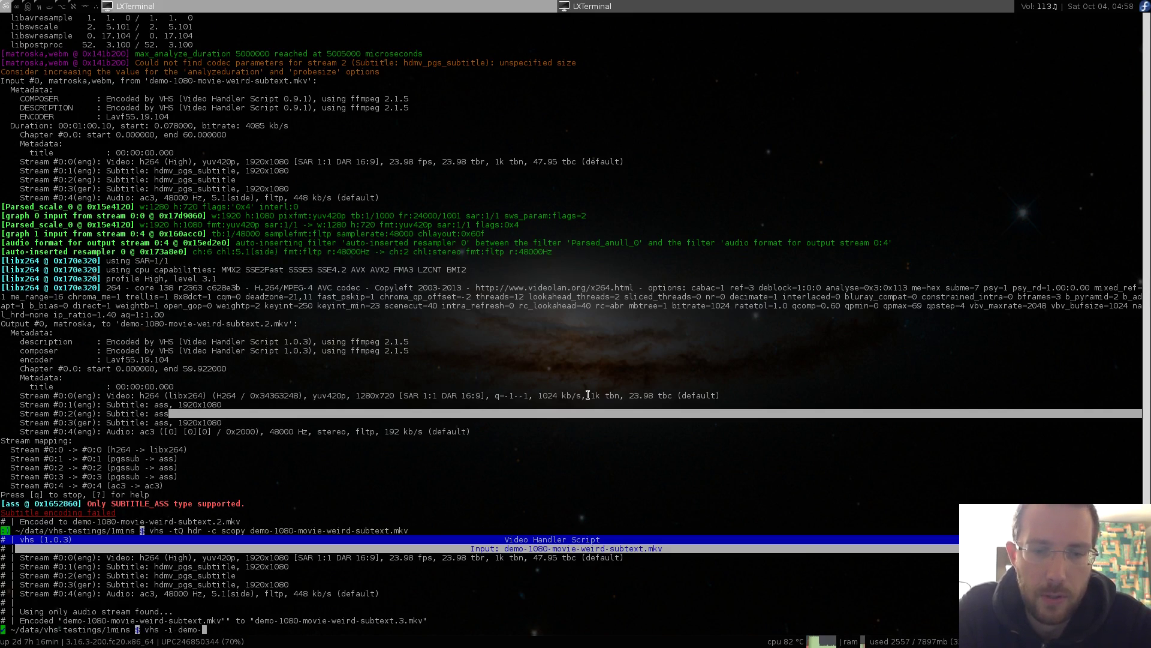
# Run vhs -i on demo-1080-movie-weird-subtext.3.mkv and mark its stream lines
pyautogui.press('Tab')
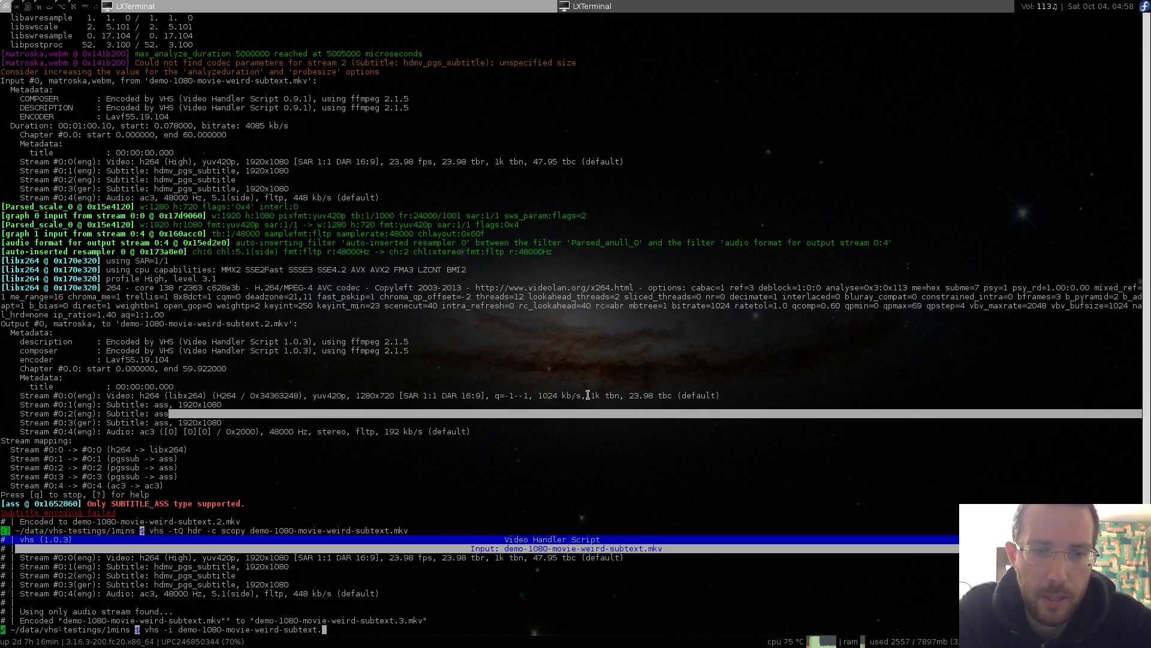
pyautogui.press('Tab')
pyautogui.press('Return')
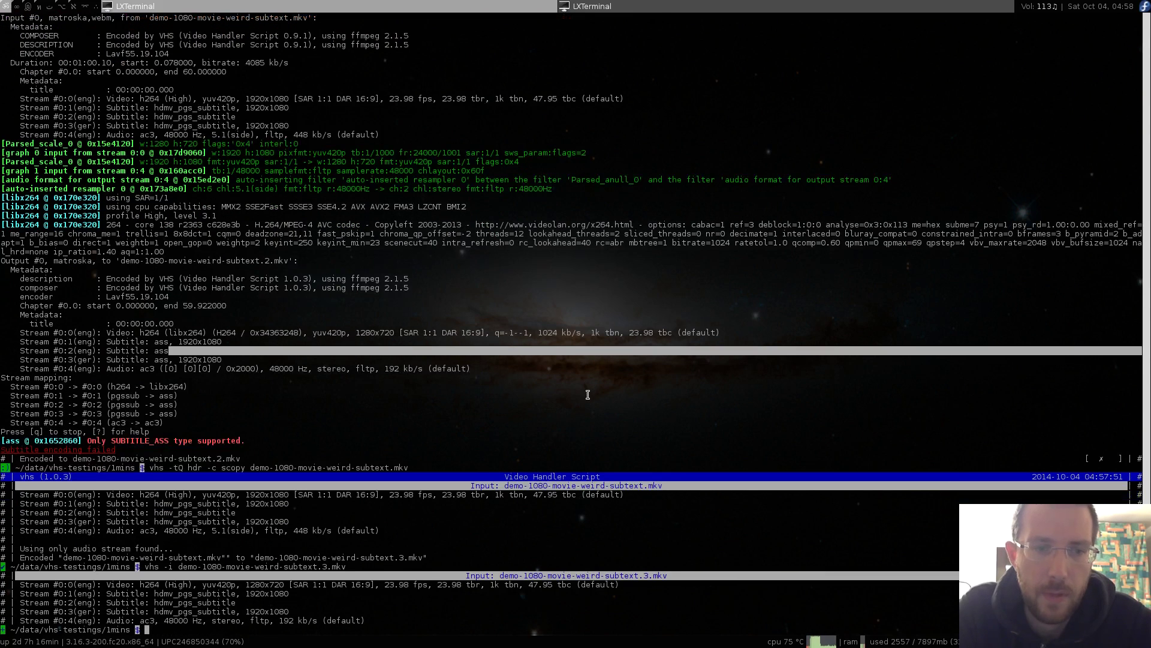
pyautogui.moveTo(944, 615); pyautogui.dragTo(80, 595)
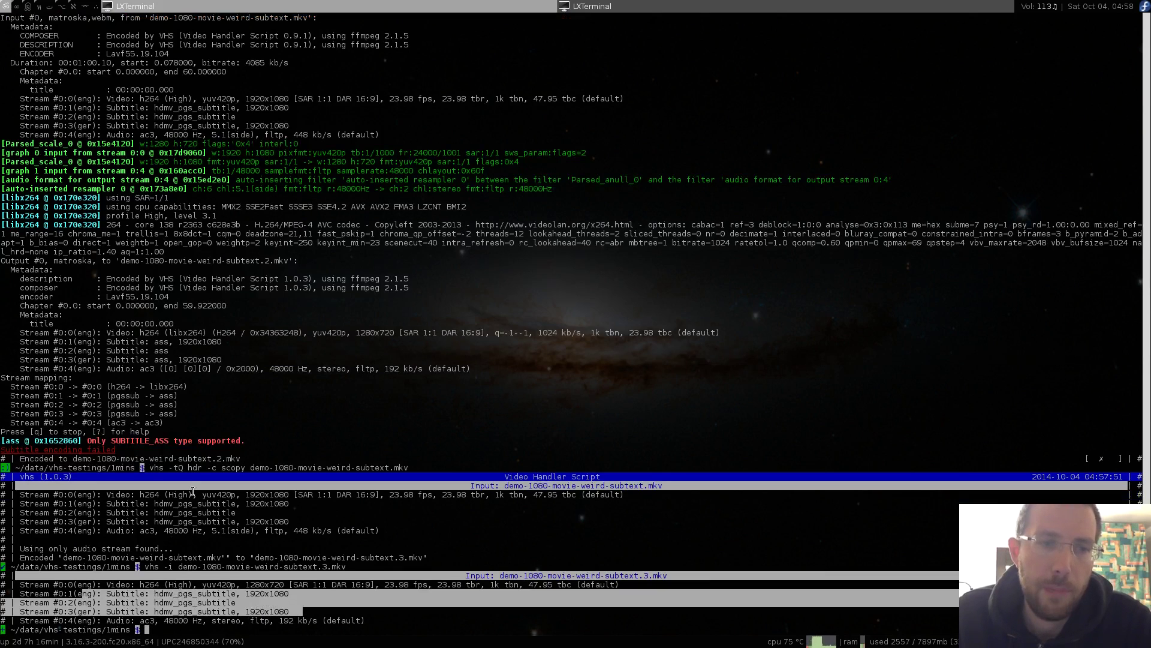
# Compare the original file's subtitle streams with the encoded file's three PGS tracks
pyautogui.moveTo(499, 487); pyautogui.dragTo(670, 487)
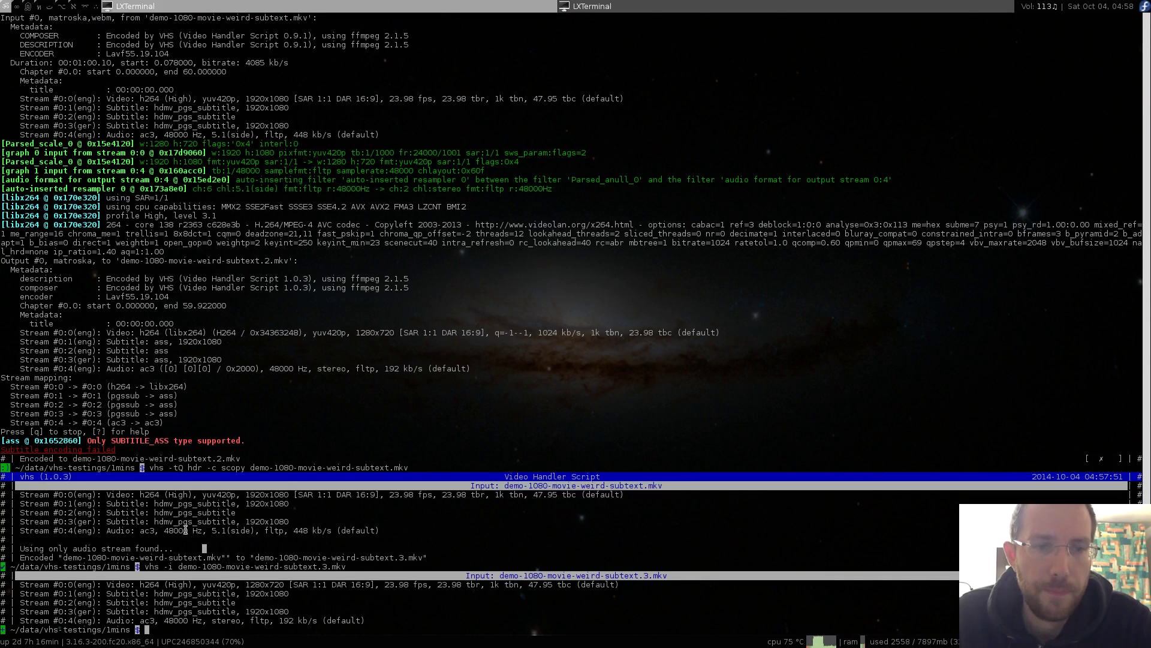
pyautogui.moveTo(167, 502); pyautogui.dragTo(171, 515)
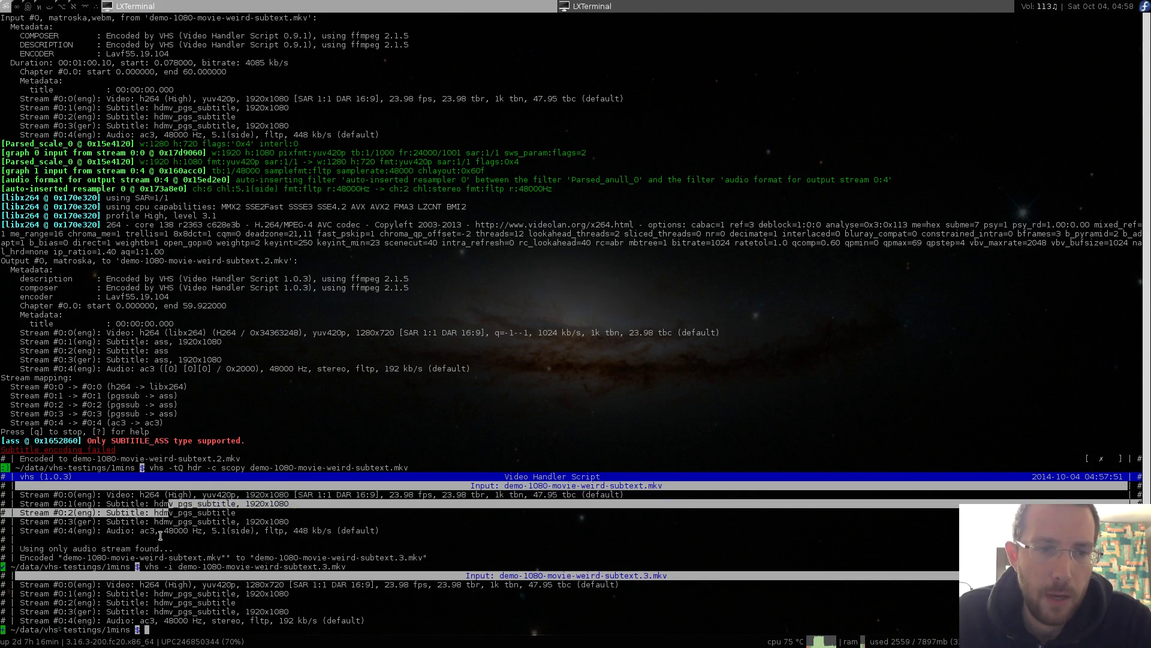
pyautogui.moveTo(167, 593); pyautogui.dragTo(415, 611)
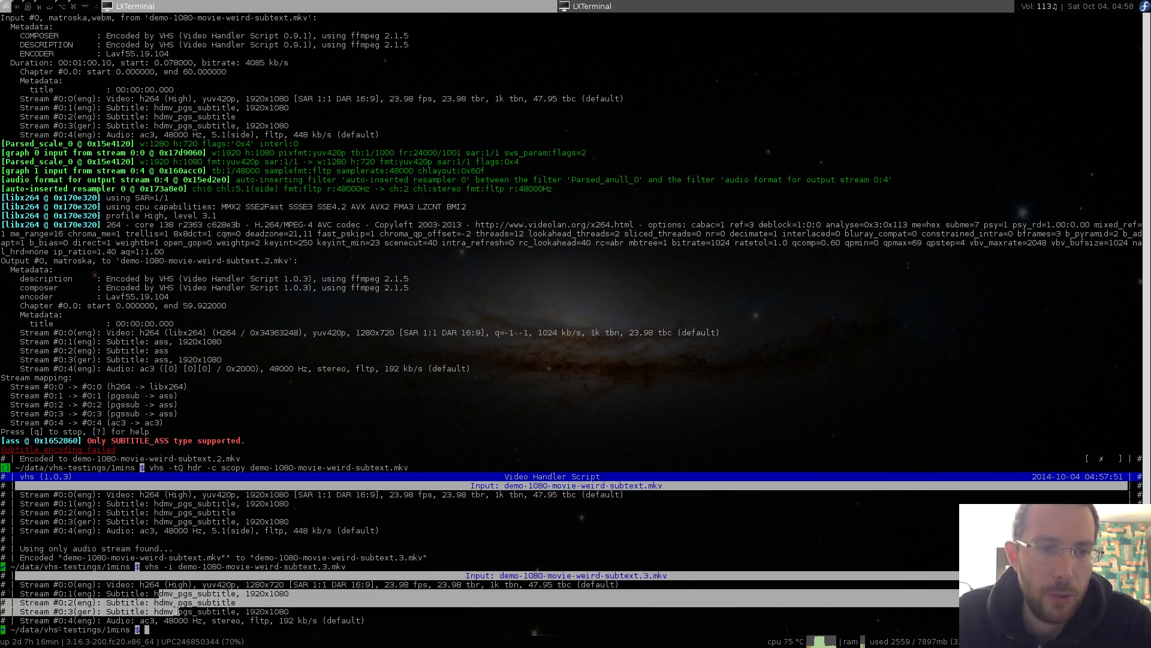
pyautogui.click(273, 610)
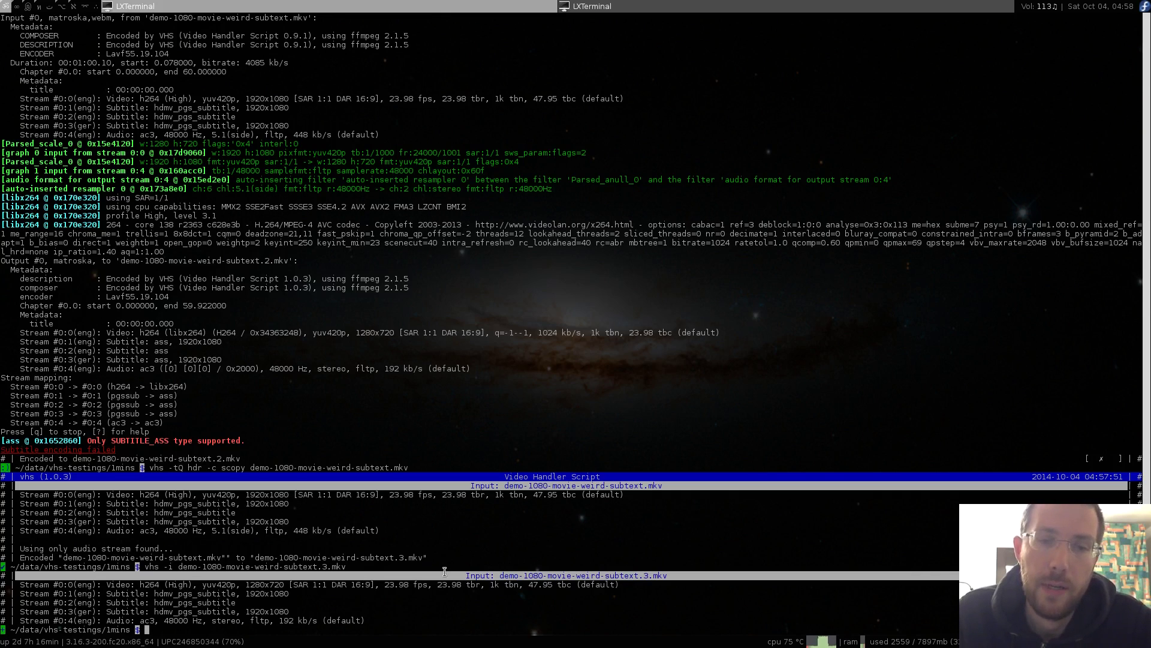
# Drop -c scopy from the recalled command and rerun vhs -tQ hdr, producing .4.mkv
pyautogui.press('Up')
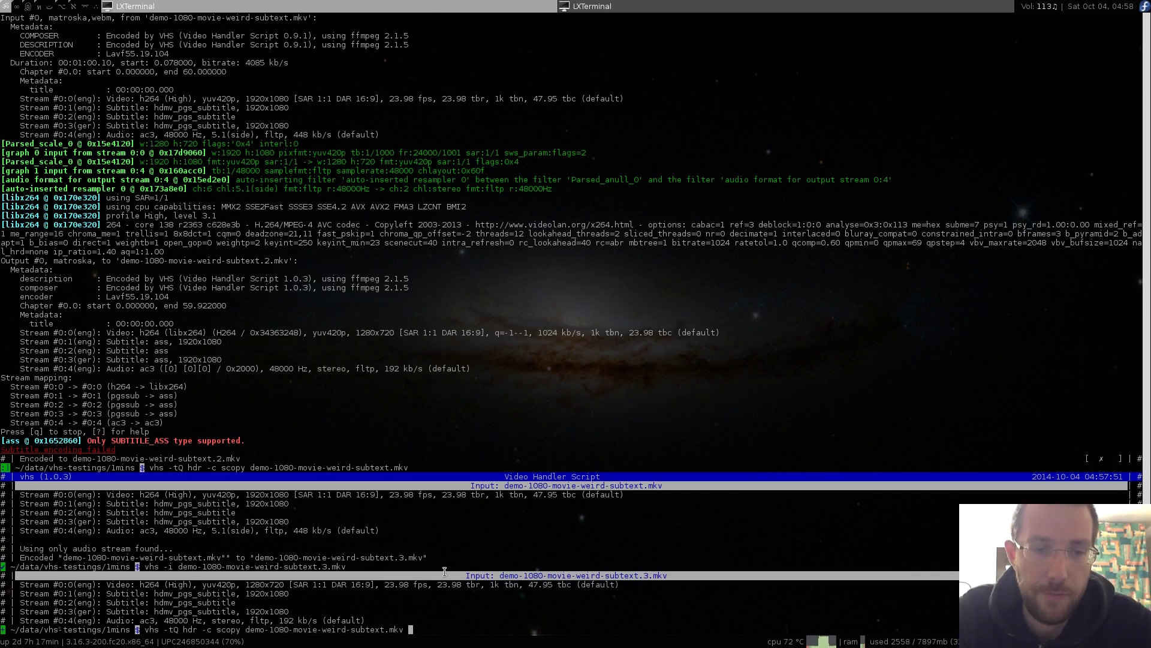
pyautogui.press('Left')
pyautogui.hotkey('ctrl', 'Left')
pyautogui.hotkey('ctrl', 'Left')
pyautogui.hotkey('ctrl', 'Left')
pyautogui.hotkey('ctrl', 'Left')
pyautogui.hotkey('ctrl', 'Left')
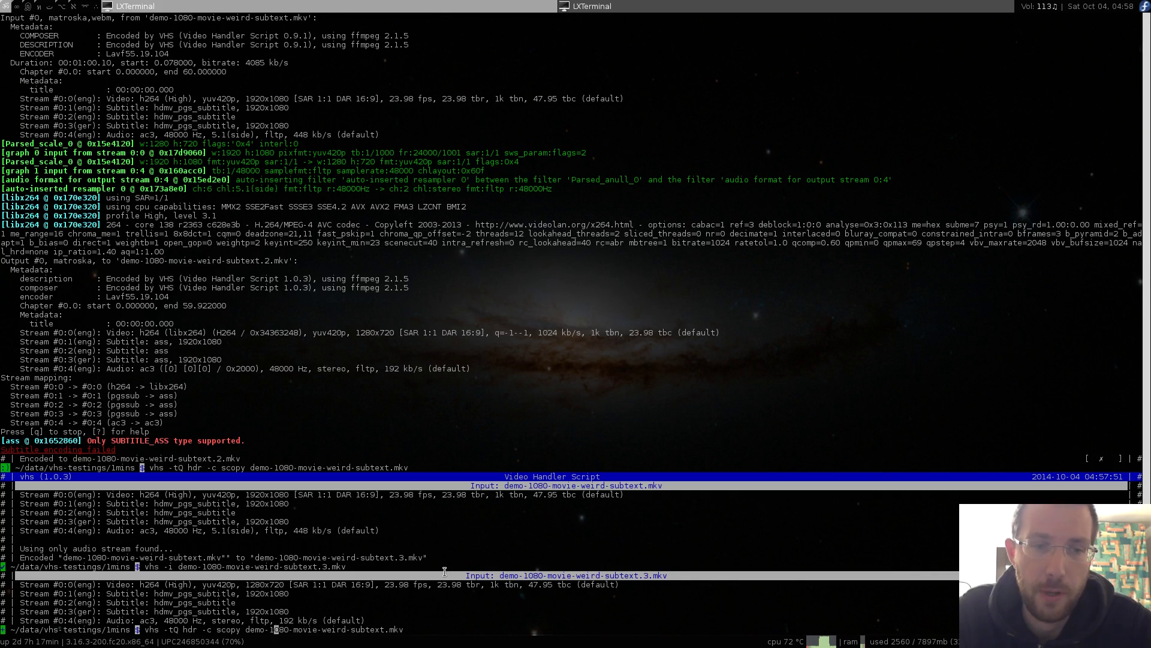
pyautogui.hotkey('ctrl', 'Left')
pyautogui.press('BackSpace')
pyautogui.press('BackSpace')
pyautogui.press('BackSpace')
pyautogui.press('BackSpace')
pyautogui.press('BackSpace')
pyautogui.press('BackSpace')
pyautogui.press('BackSpace')
pyautogui.press('BackSpace')
pyautogui.press('BackSpace')
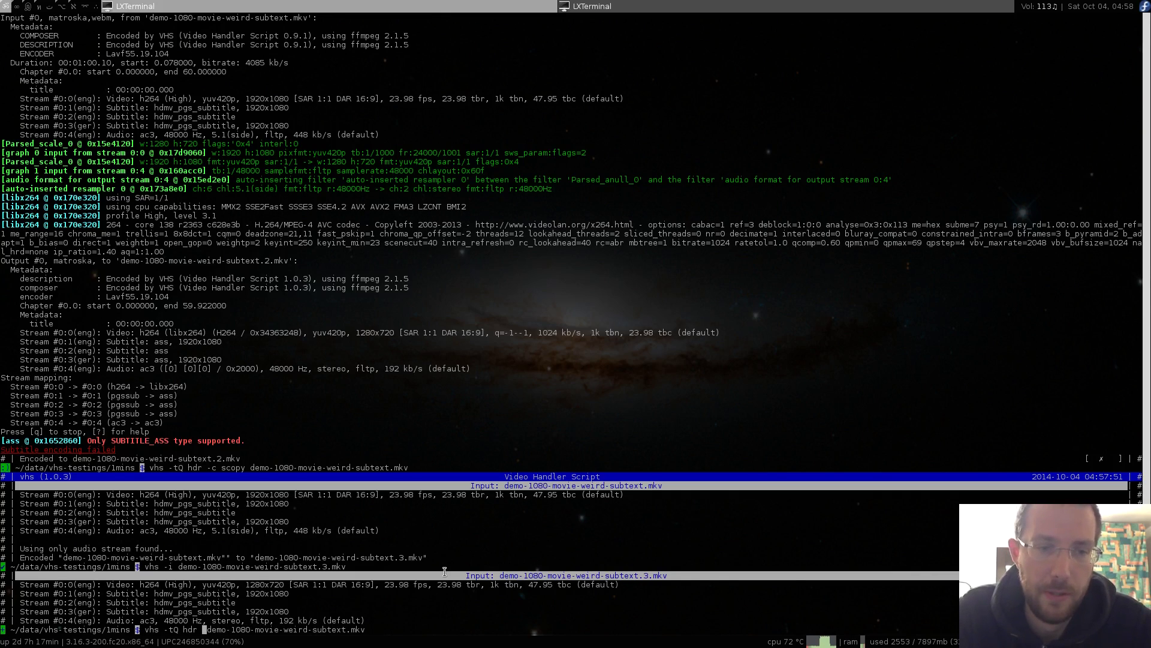
pyautogui.press('Home')
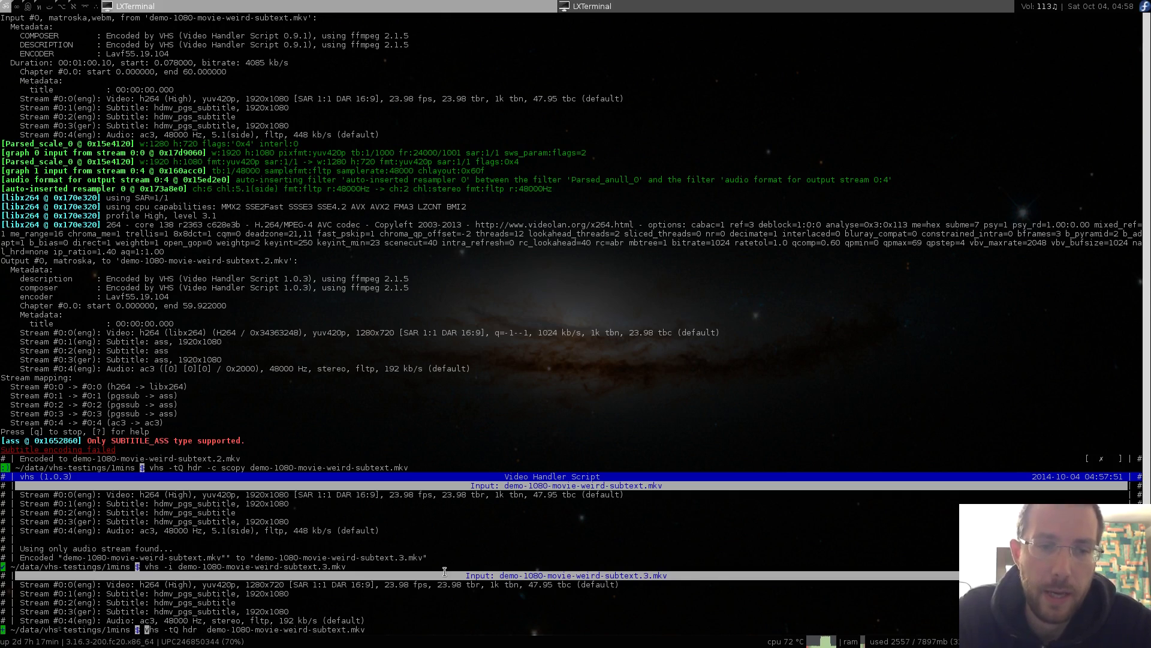
pyautogui.press('Return')
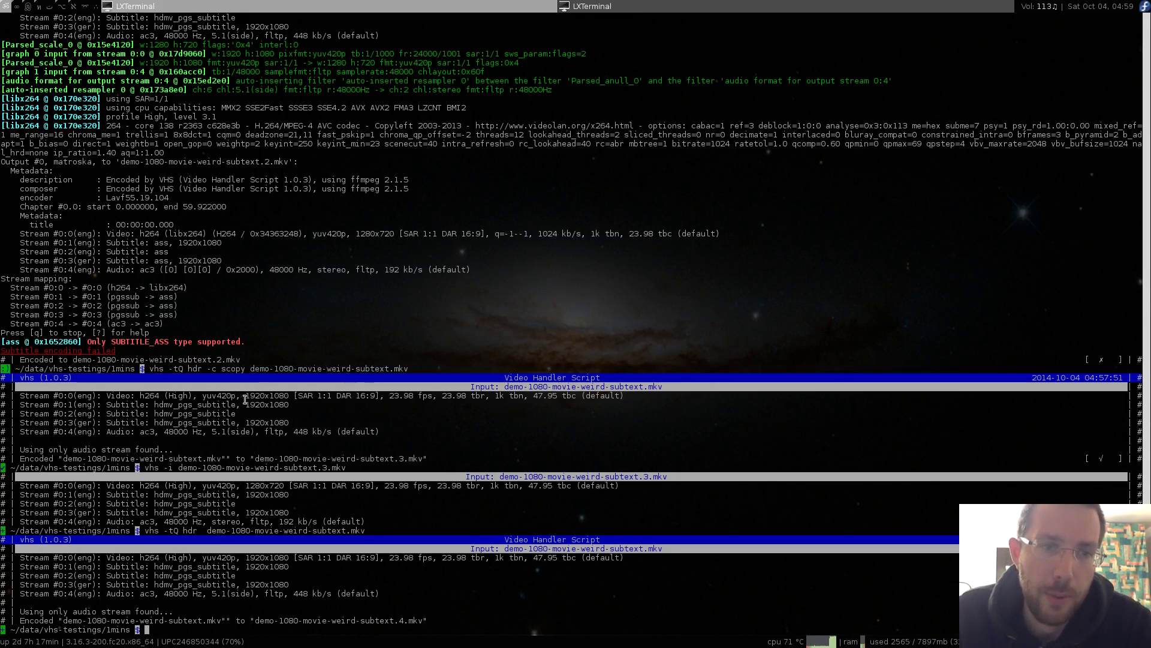
pyautogui.doubleClick(232, 368)
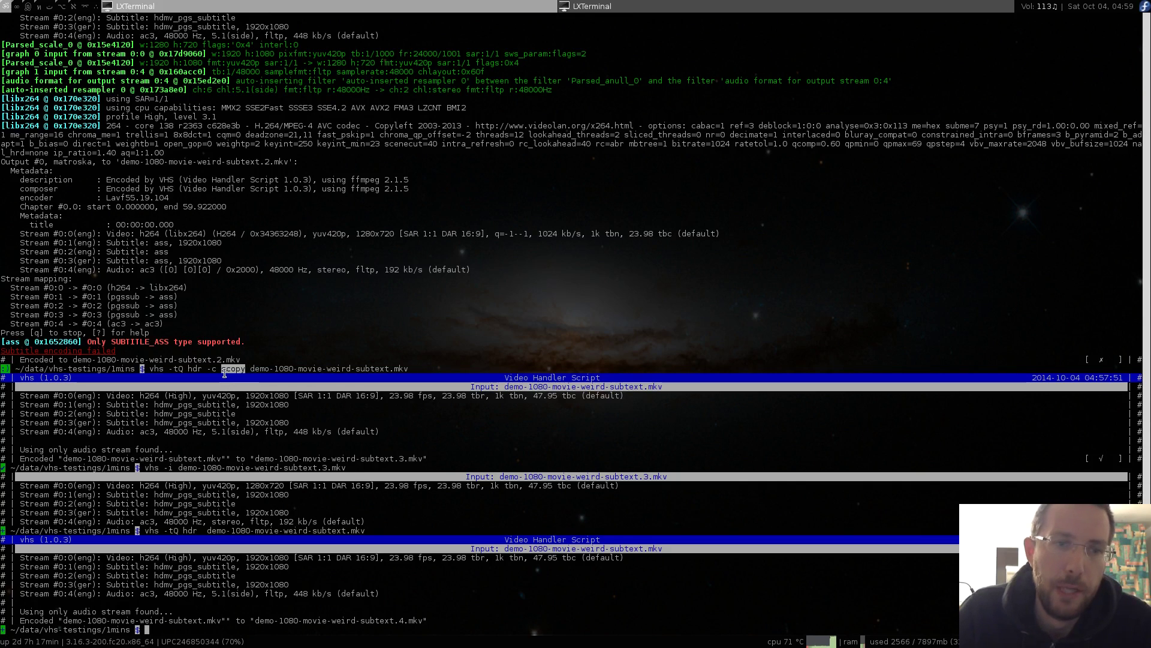
pyautogui.click(314, 333)
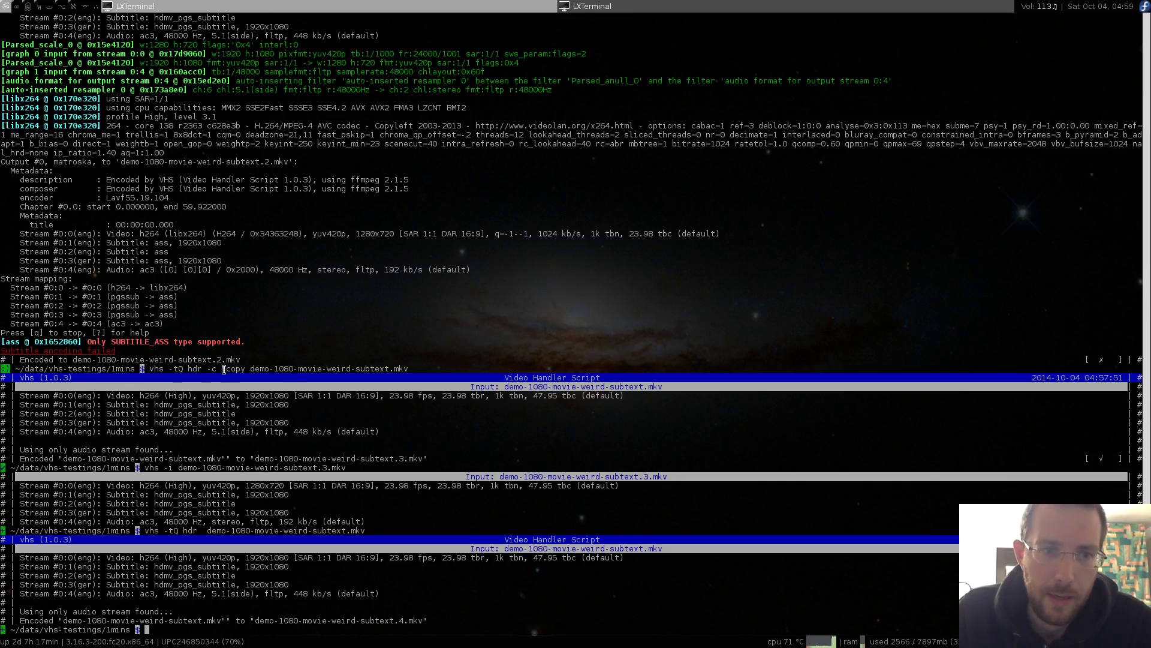
pyautogui.write('vhs ')
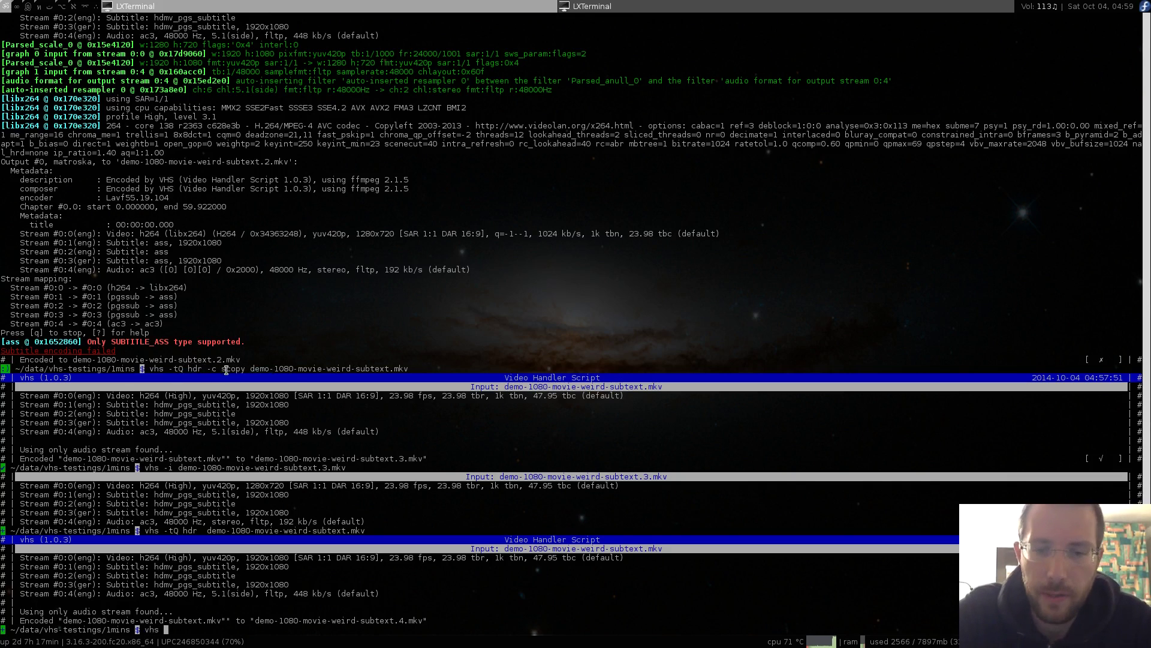
pyautogui.write('-l')
# Run vhs -l and mark the last logged ffmpeg command
pyautogui.press('Return')
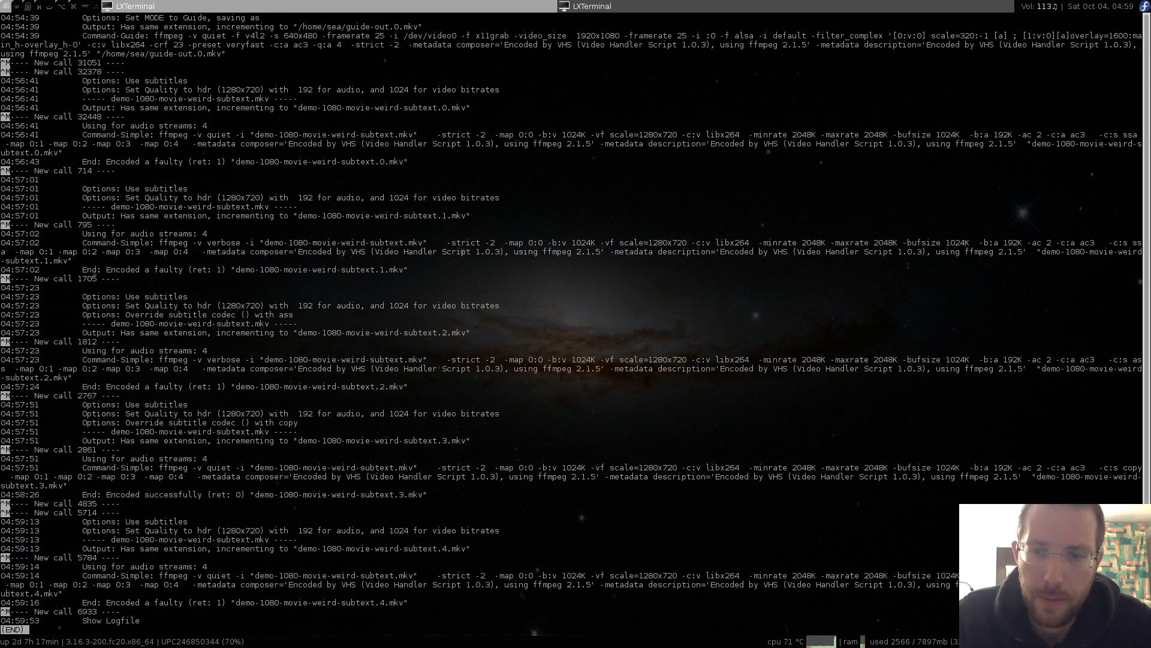
pyautogui.tripleClick(967, 587)
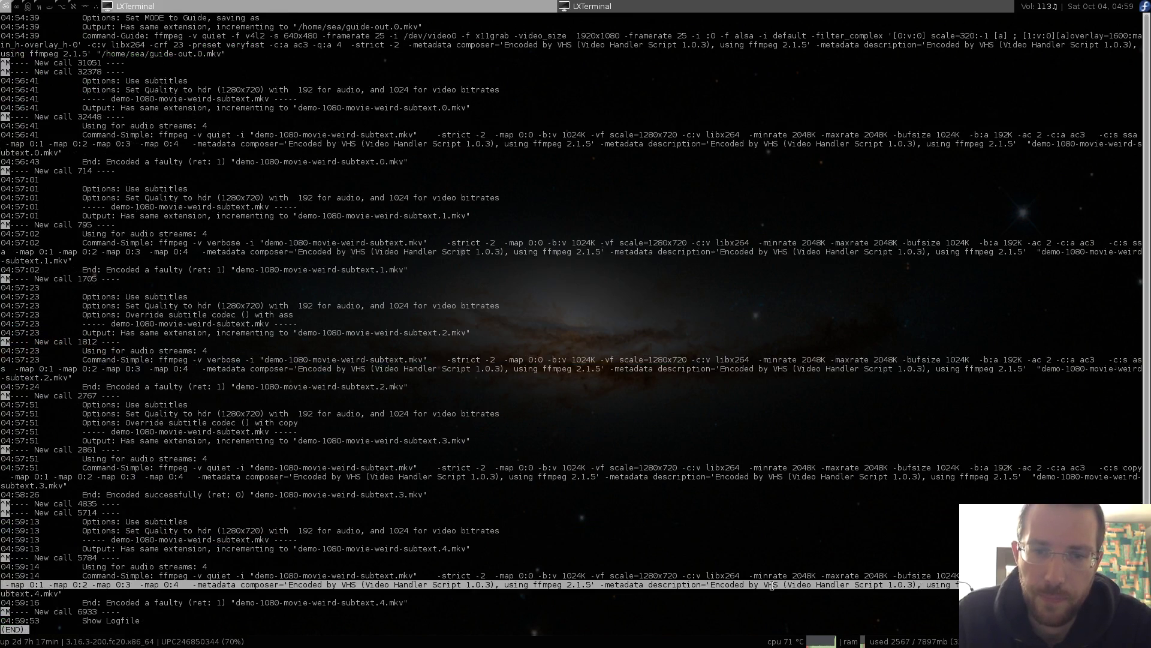
pyautogui.click(220, 582)
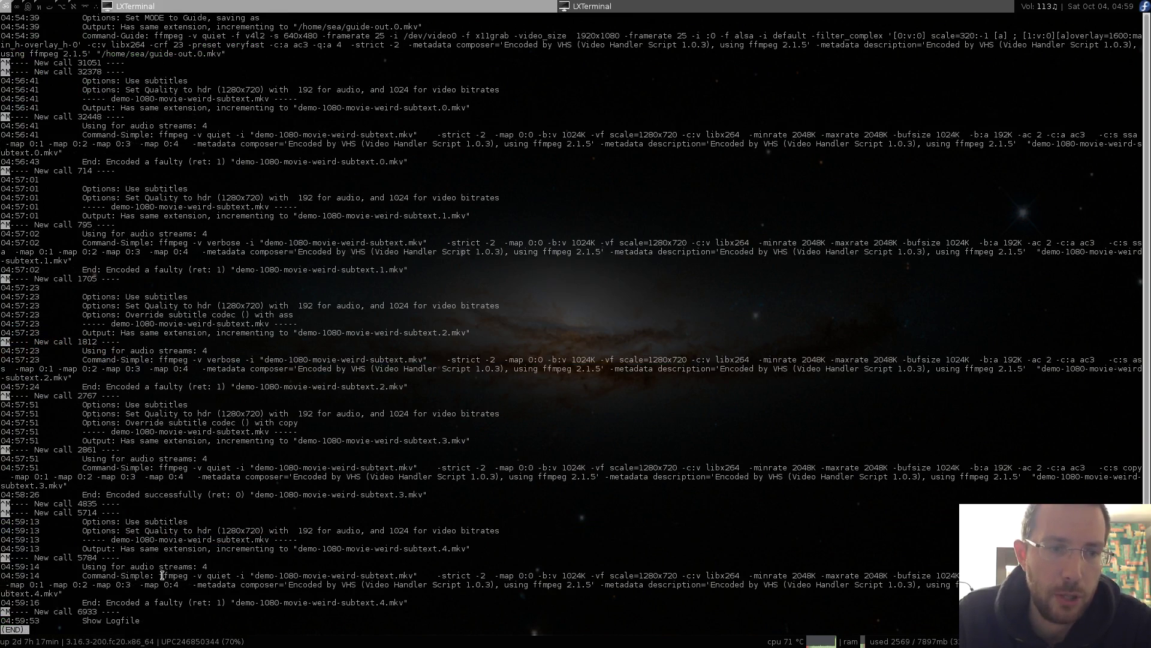
pyautogui.moveTo(160, 575); pyautogui.dragTo(144, 594)
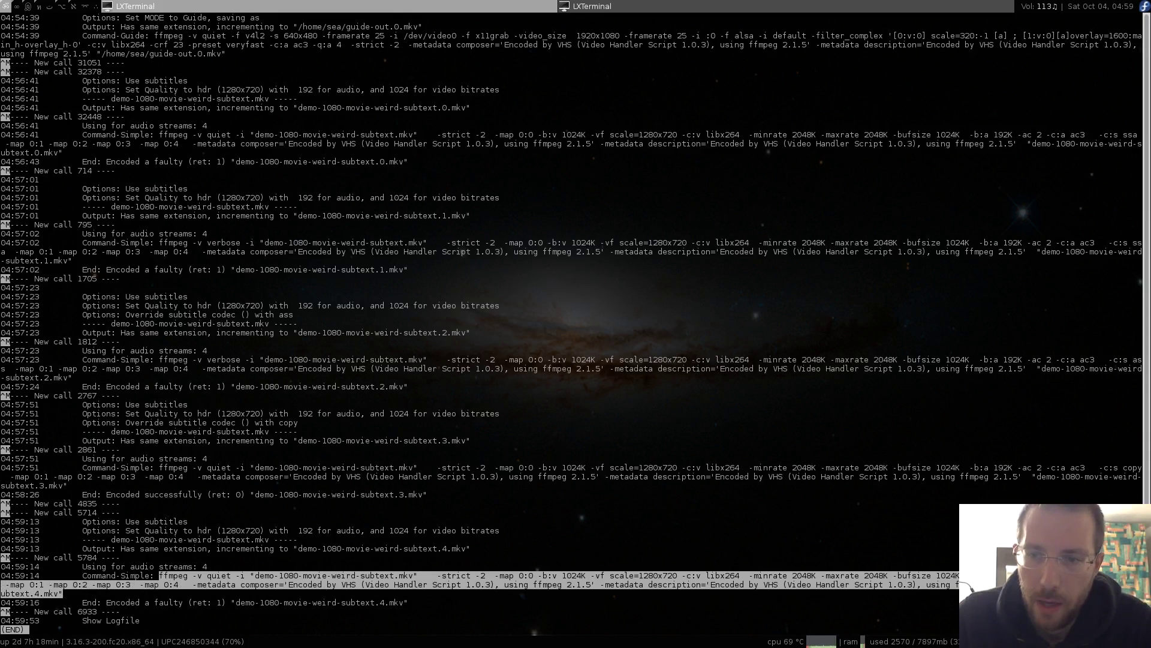
pyautogui.click(965, 587)
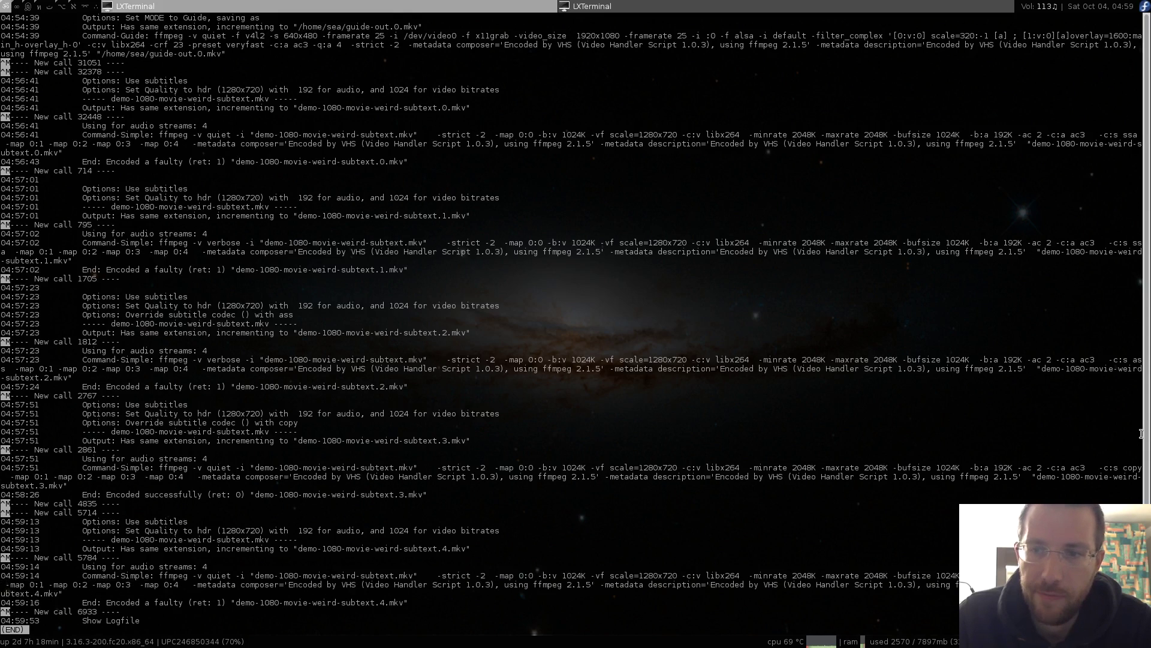
# Highlight the -c:s copy option, the successful .3 result and the faulty .4 result
pyautogui.moveTo(1099, 468); pyautogui.dragTo(1142, 467)
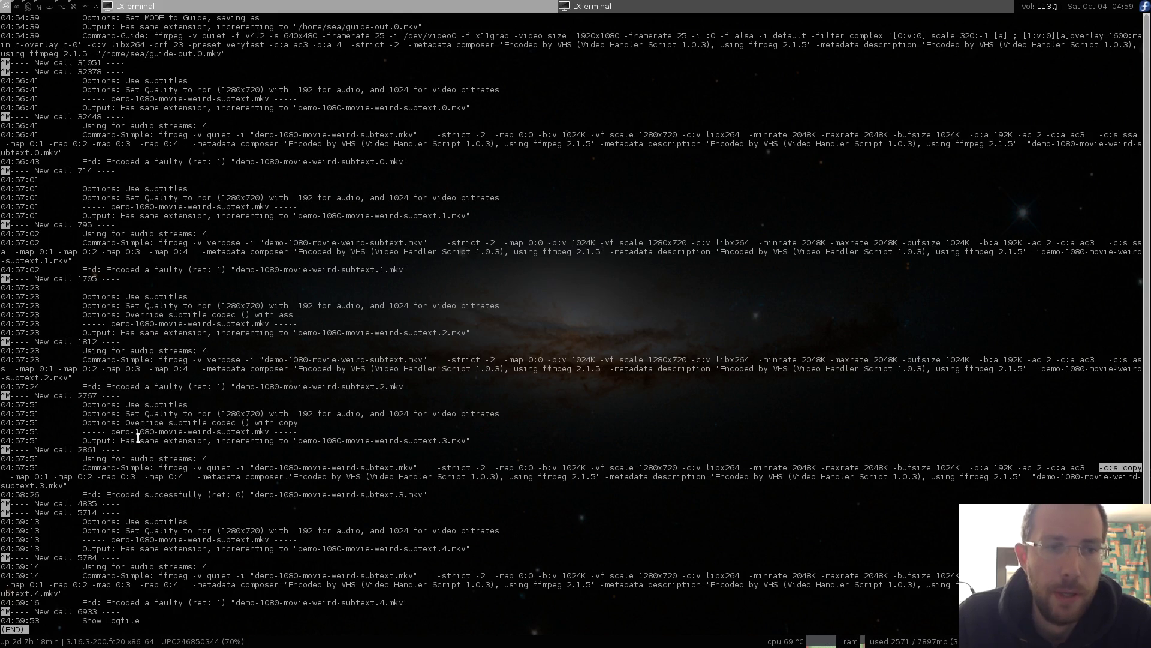
pyautogui.moveTo(110, 494); pyautogui.dragTo(274, 495)
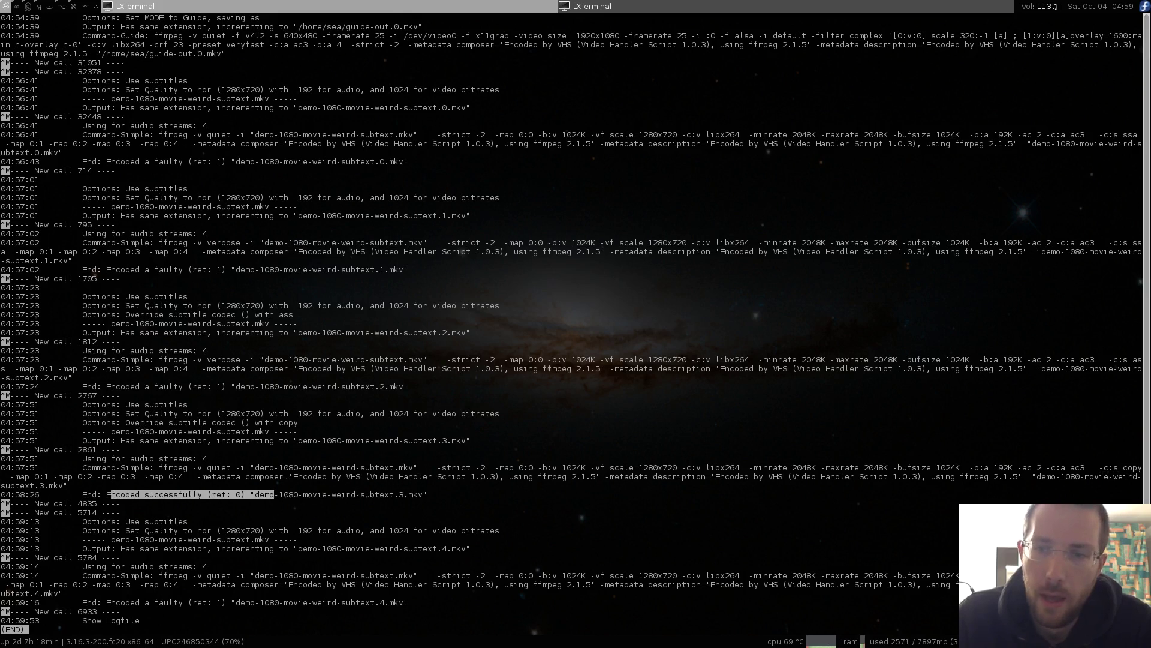
pyautogui.click(149, 590)
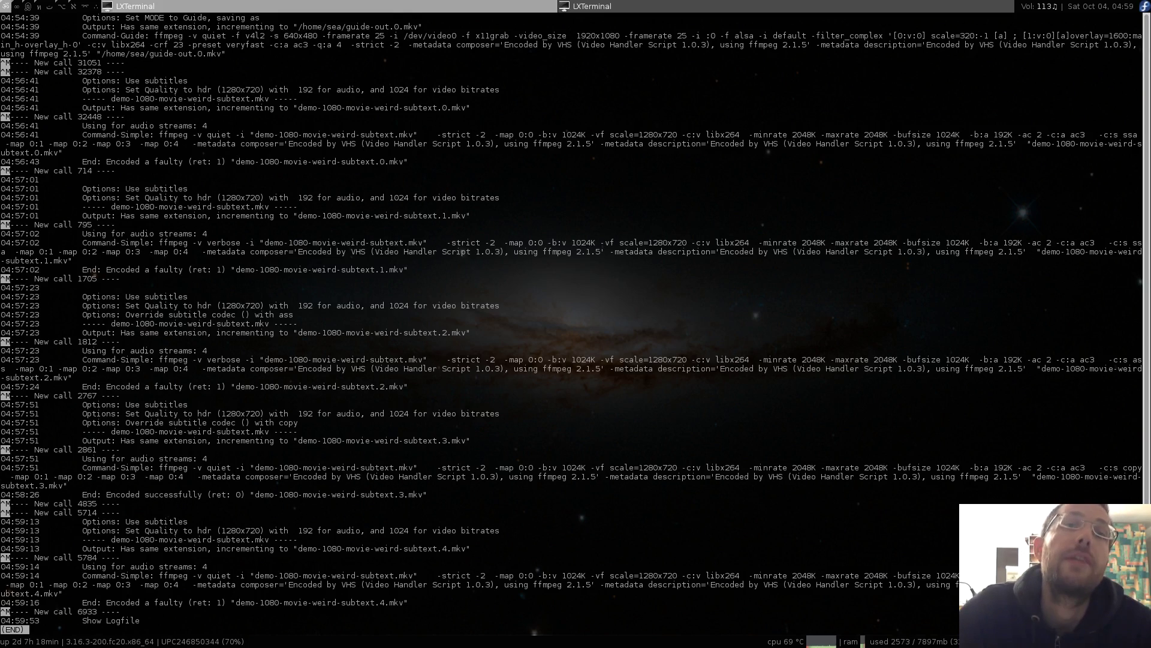
pyautogui.moveTo(115, 601); pyautogui.dragTo(335, 602)
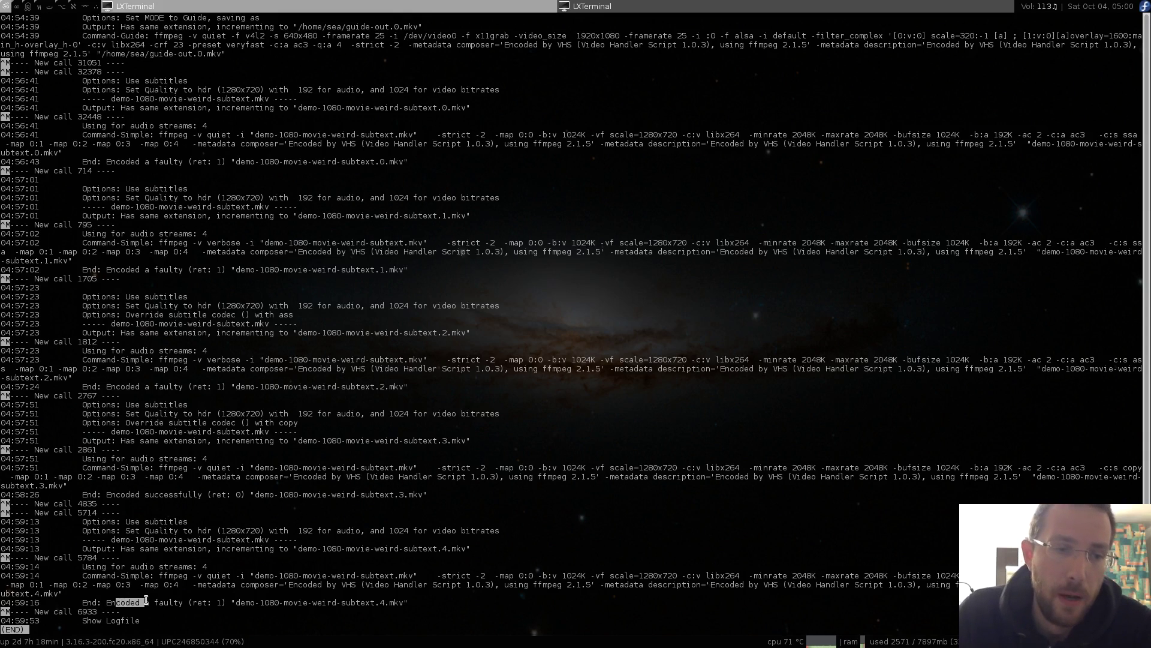